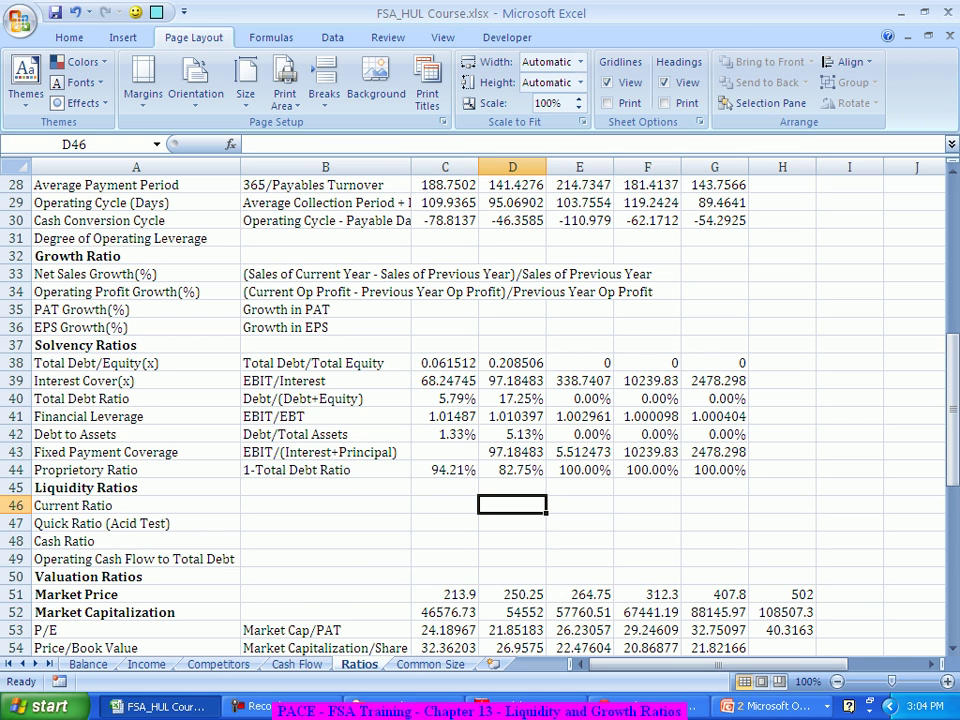
# Step: Enter the definition "Current Assets/Current Liabilities" for the Current Ratio in B46
pyautogui.click(325, 505)
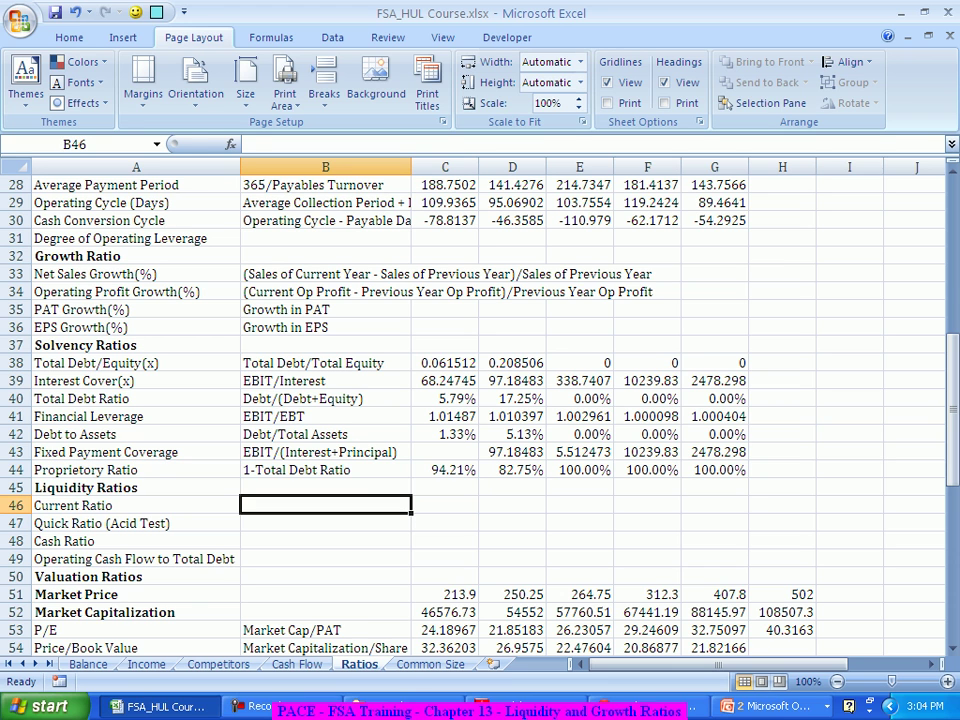
pyautogui.write('Curren')
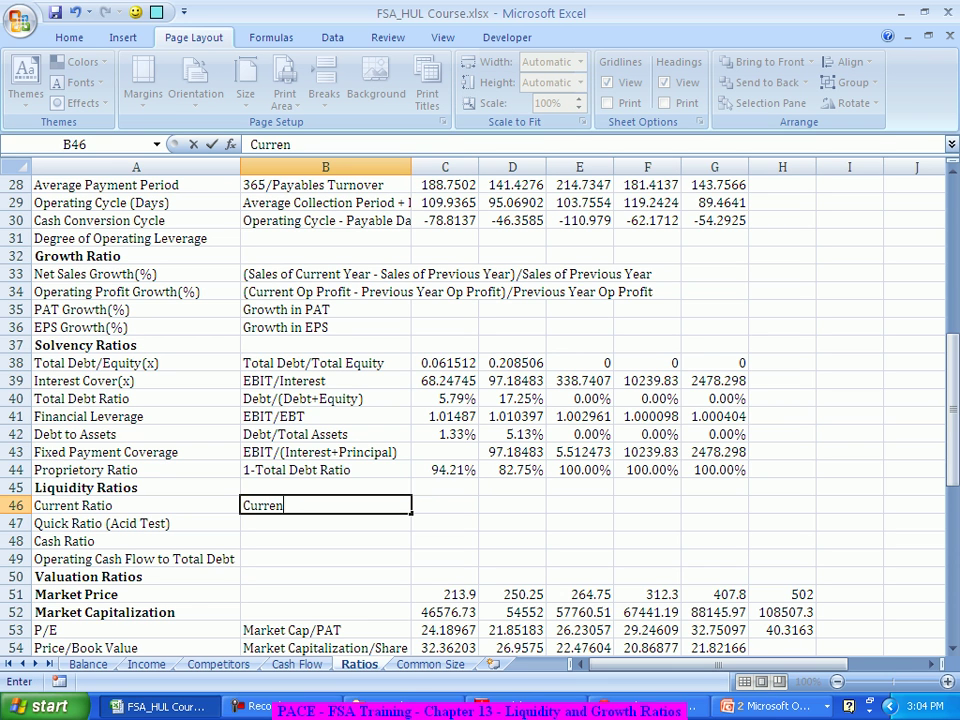
pyautogui.write('t Assets')
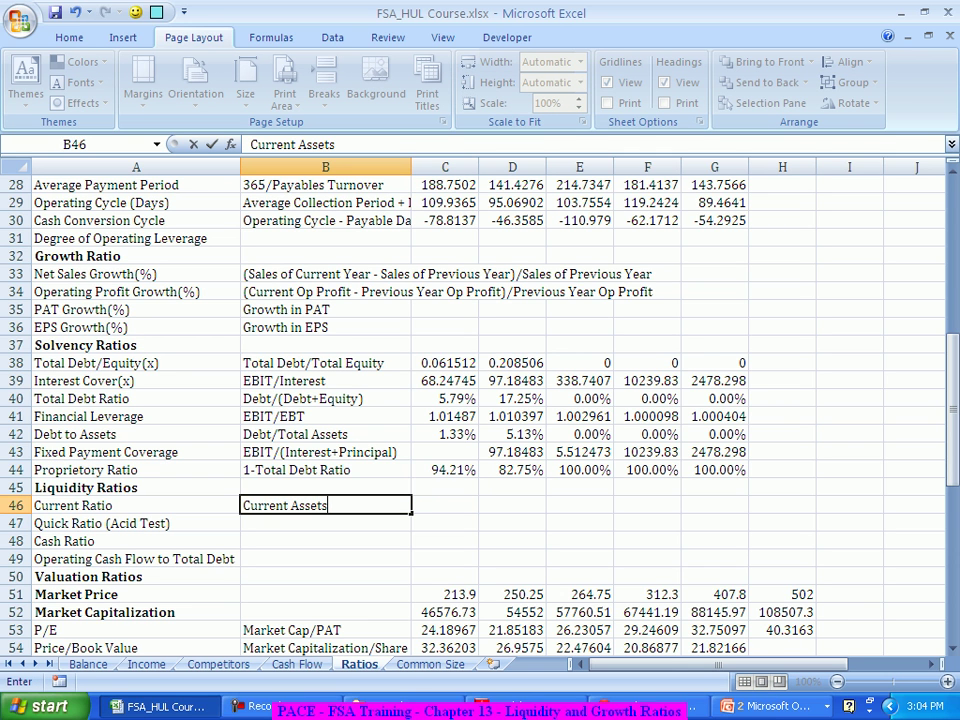
pyautogui.write('/Current ')
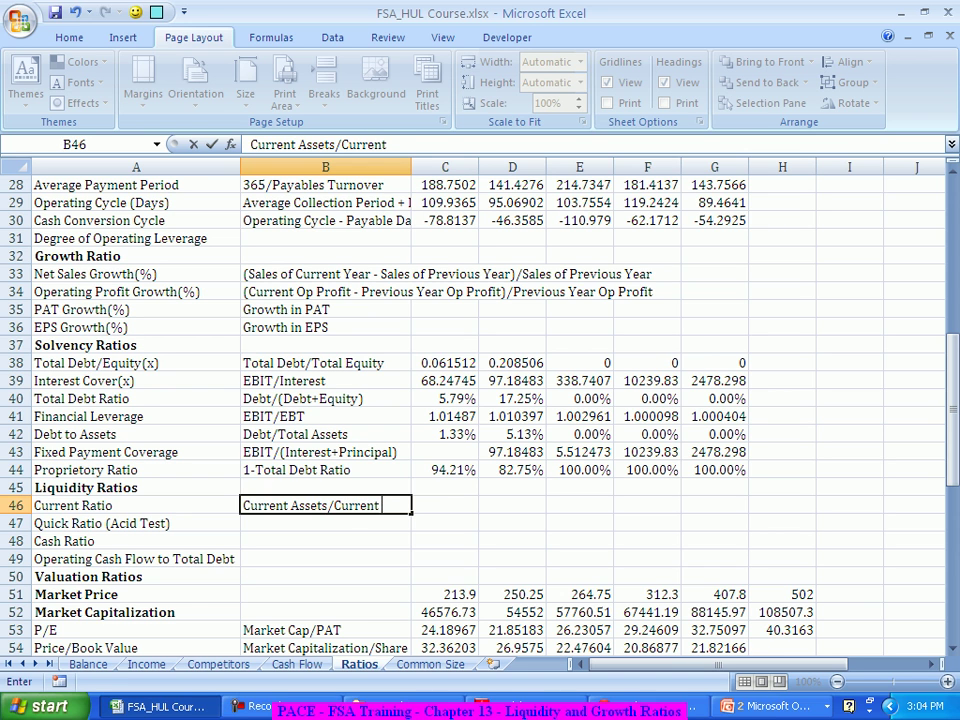
pyautogui.write('Liabilities')
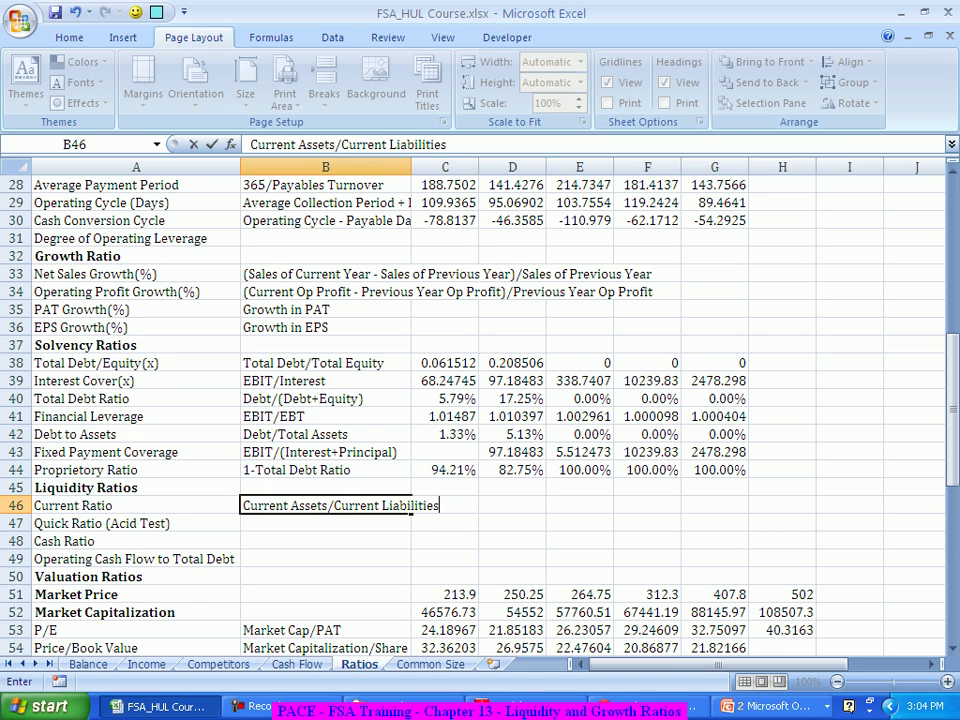
pyautogui.press('Return')
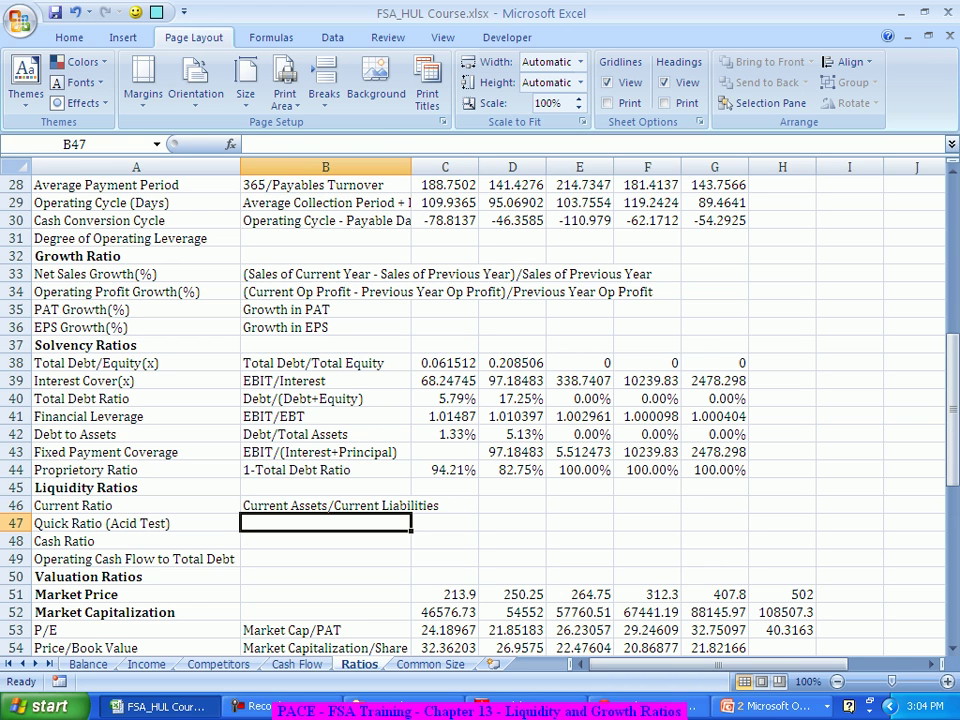
# Step: Enter the definition "CA - Inventory/CL" for the Quick Ratio (Acid Test) in B47
pyautogui.write('Current')
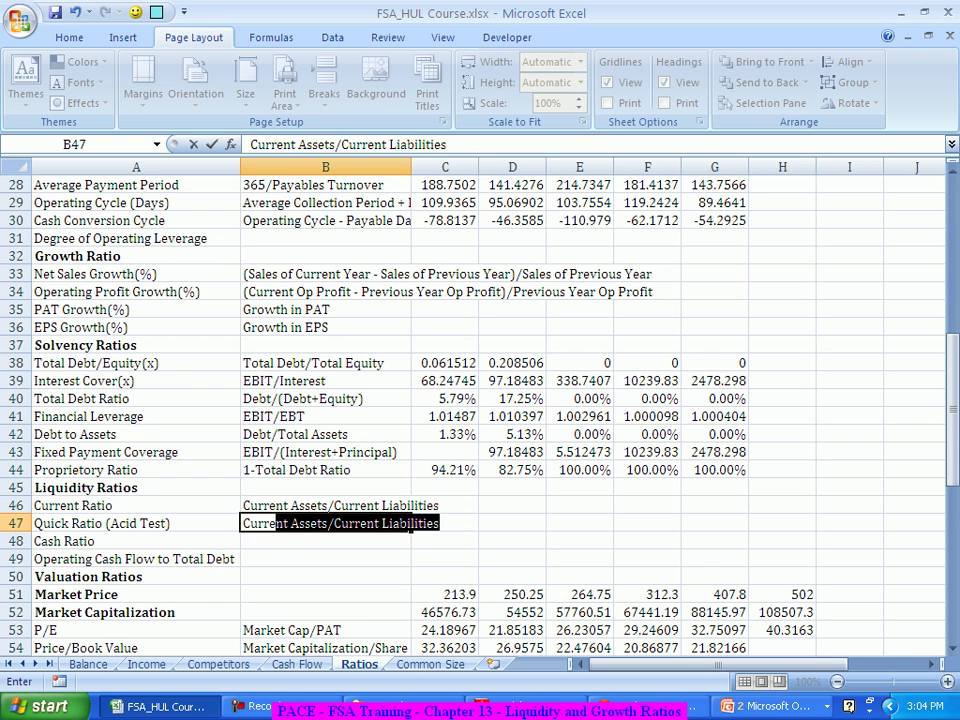
pyautogui.press('BackSpace')
pyautogui.press('BackSpace')
pyautogui.press('BackSpace')
pyautogui.press('BackSpace')
pyautogui.press('BackSpace')
pyautogui.press('BackSpace')
pyautogui.press('BackSpace')
pyautogui.press('BackSpace')
pyautogui.press('BackSpace')
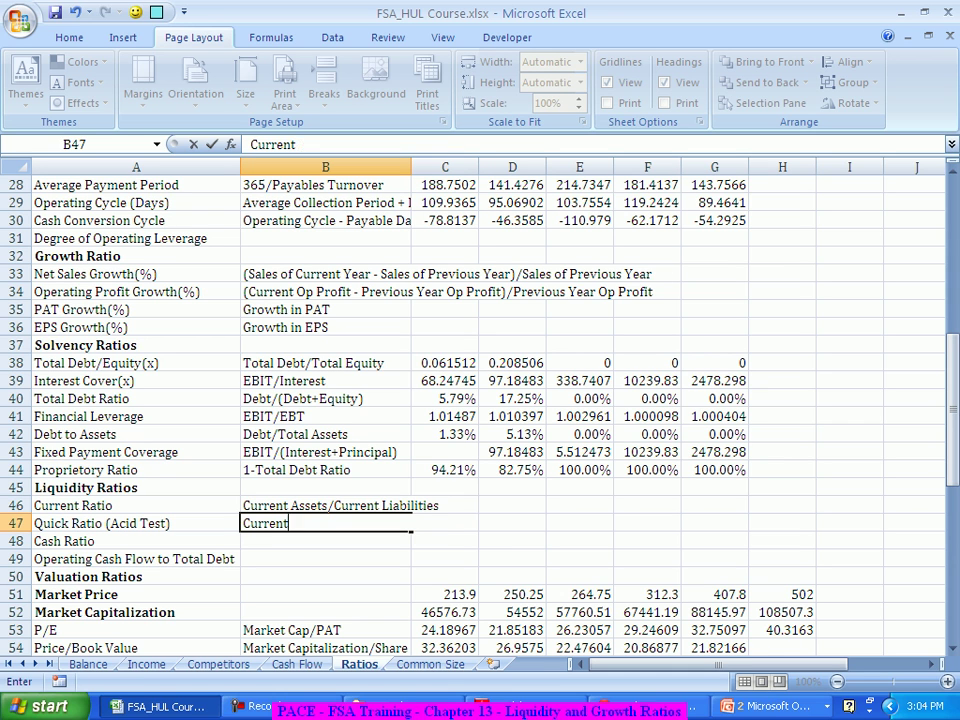
pyautogui.write('CA - Invent')
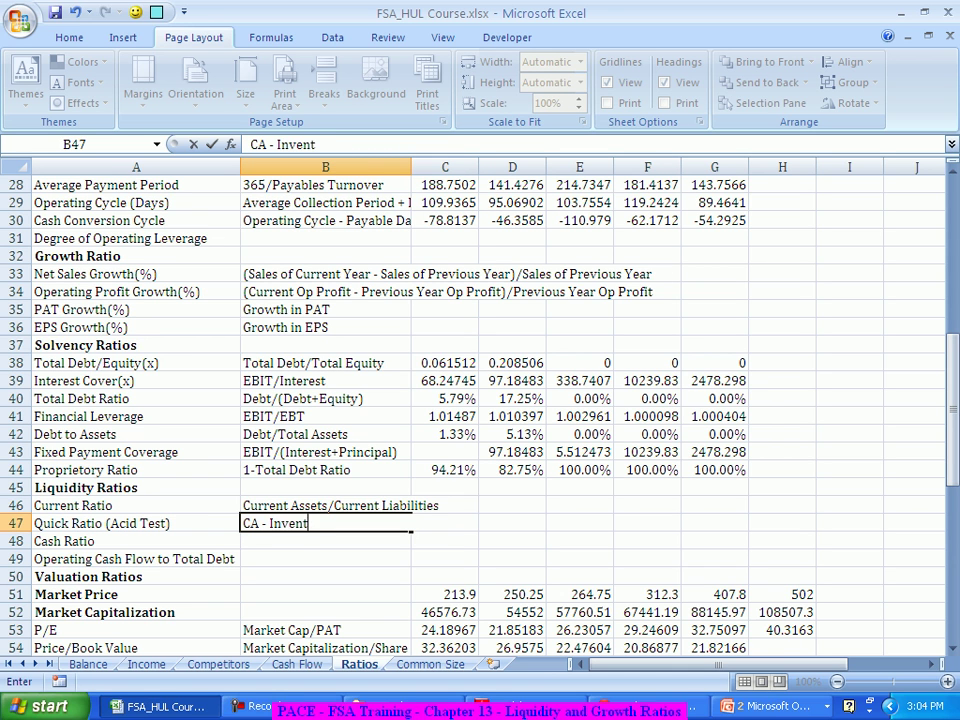
pyautogui.write('ory/CL')
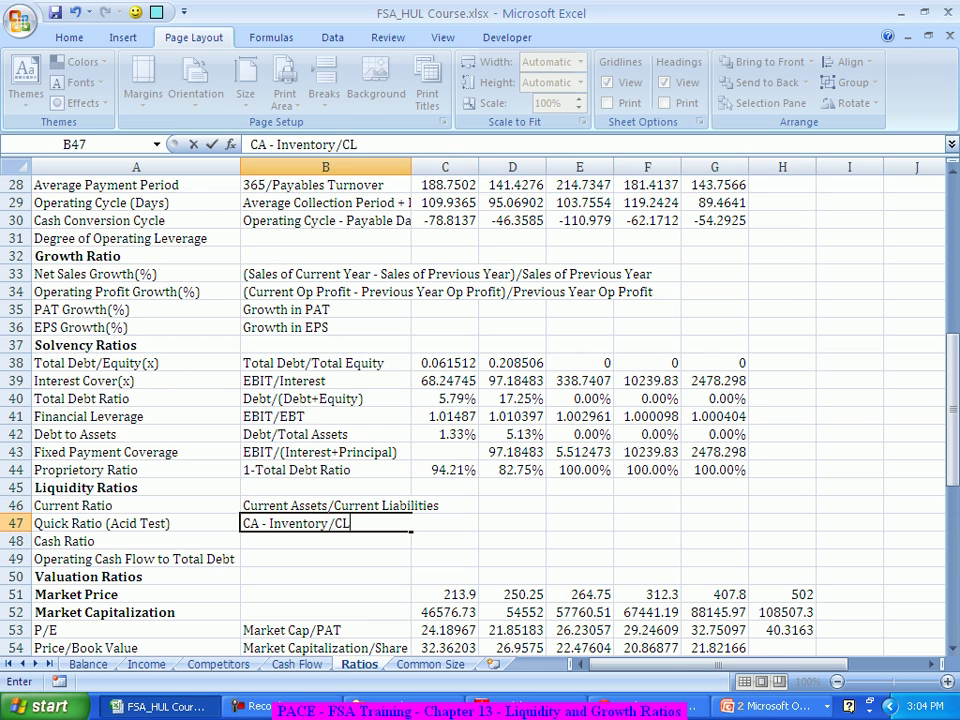
pyautogui.press('Return')
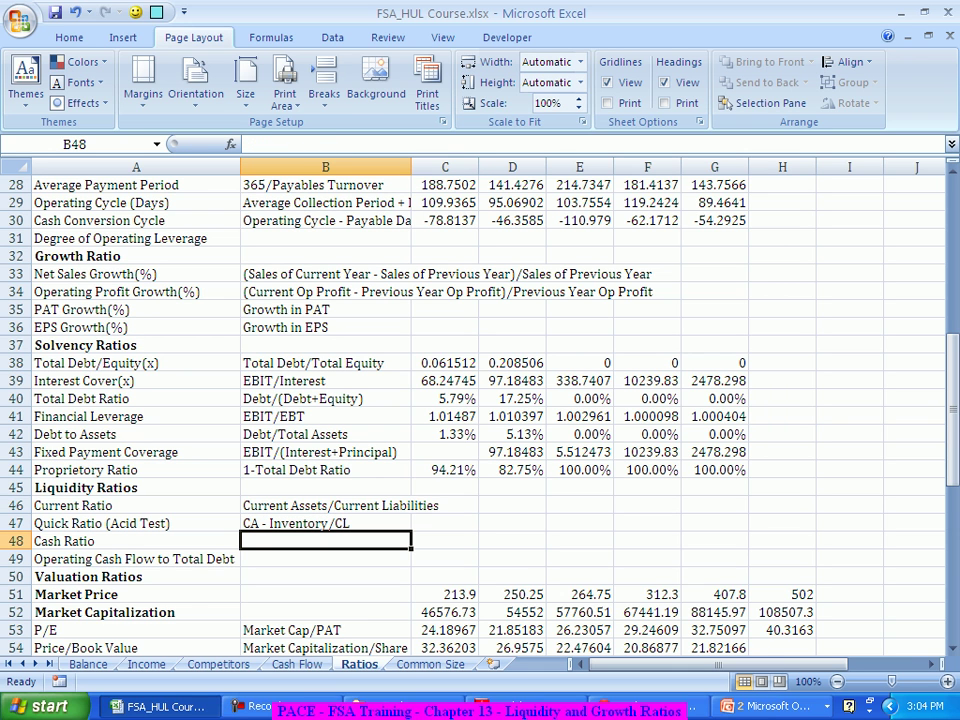
# Step: Enter the definitions "Cash/CL" for the Cash Ratio and "CFO/Debt" for Operating Cash Flow to Total Debt
pyautogui.write('Cash/CL')
pyautogui.press('Return')
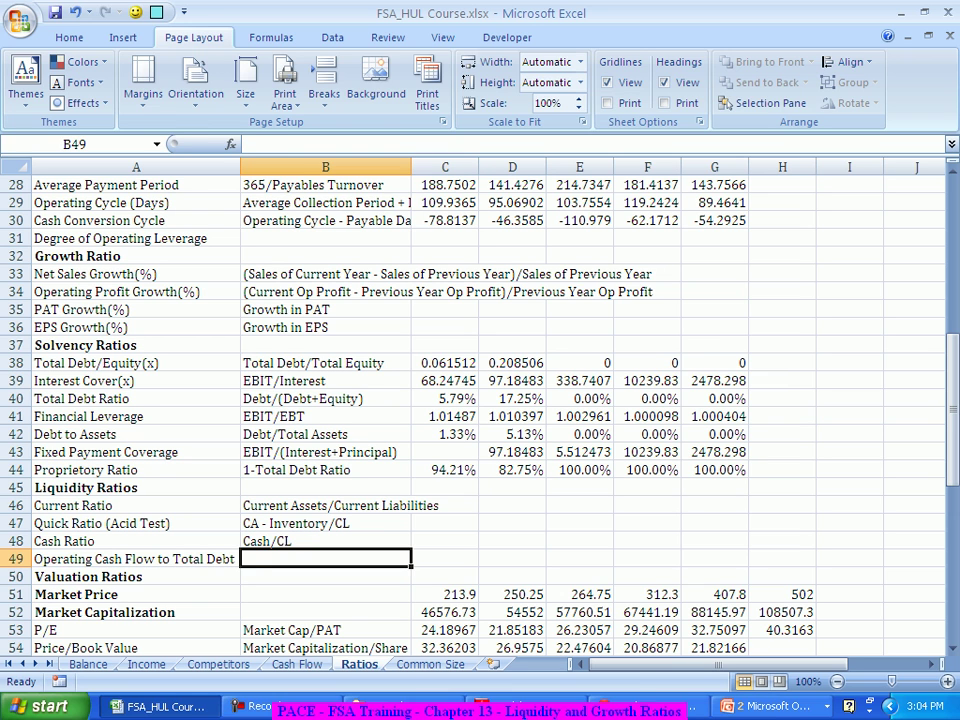
pyautogui.write('CFO/Debt')
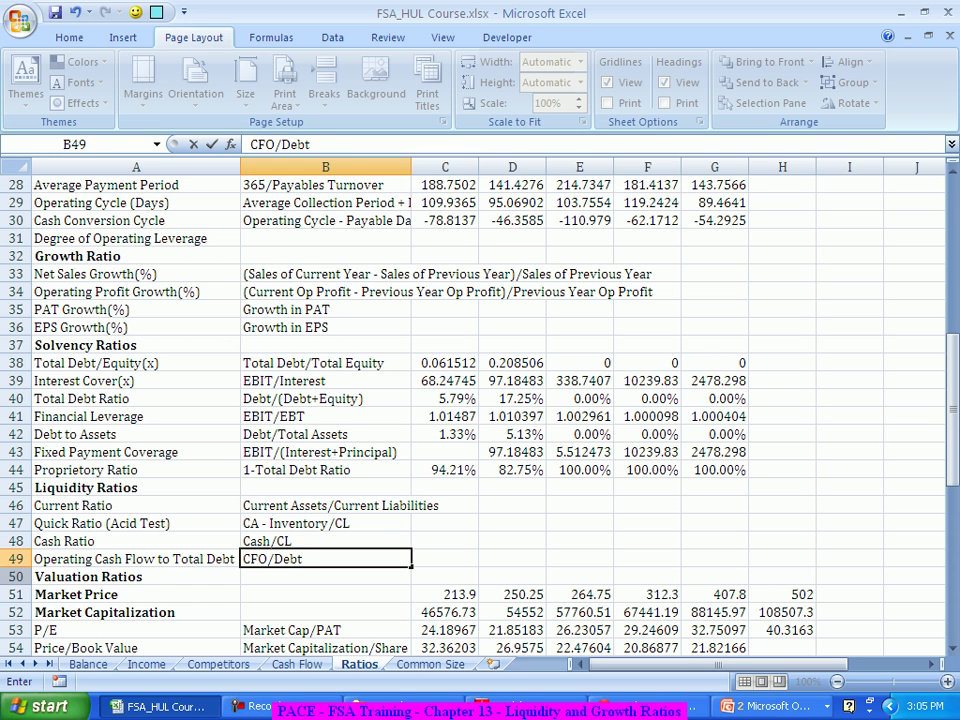
# Step: Insert a row above the Valuation Ratios heading and label it CFO/PAT in A50
pyautogui.click(15, 577)
pyautogui.rightClick(15, 577)
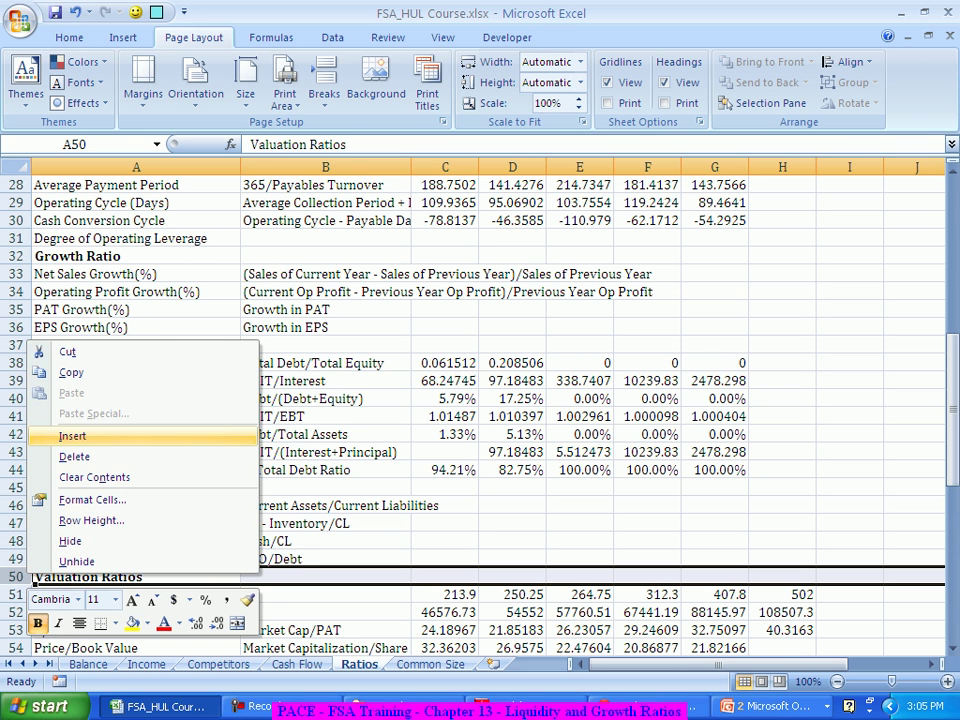
pyautogui.click(72, 436)
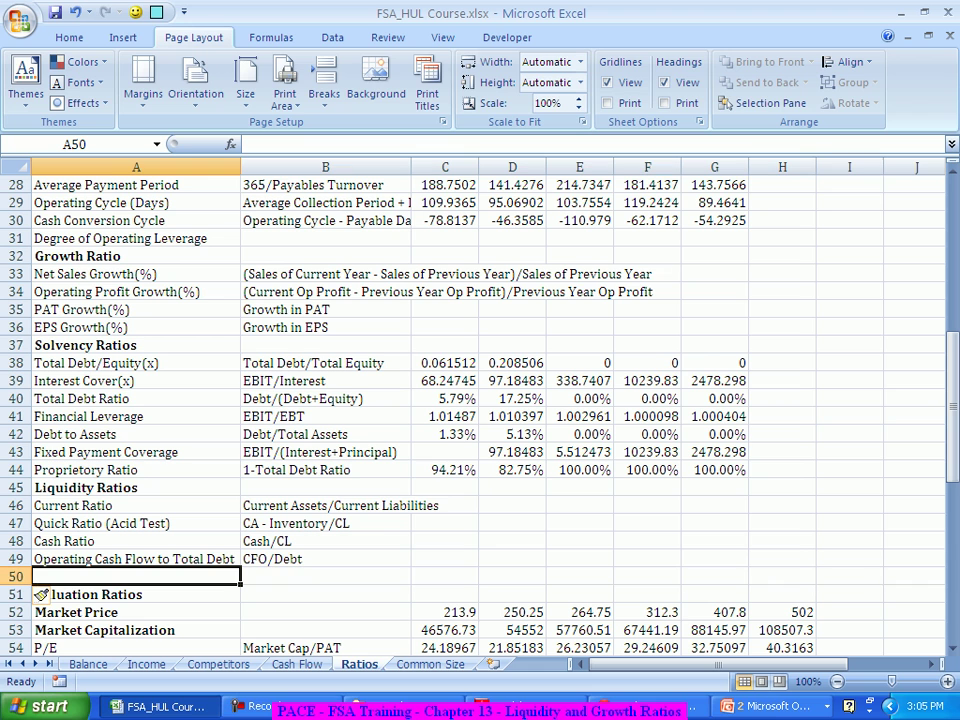
pyautogui.write('CFO/PAT')
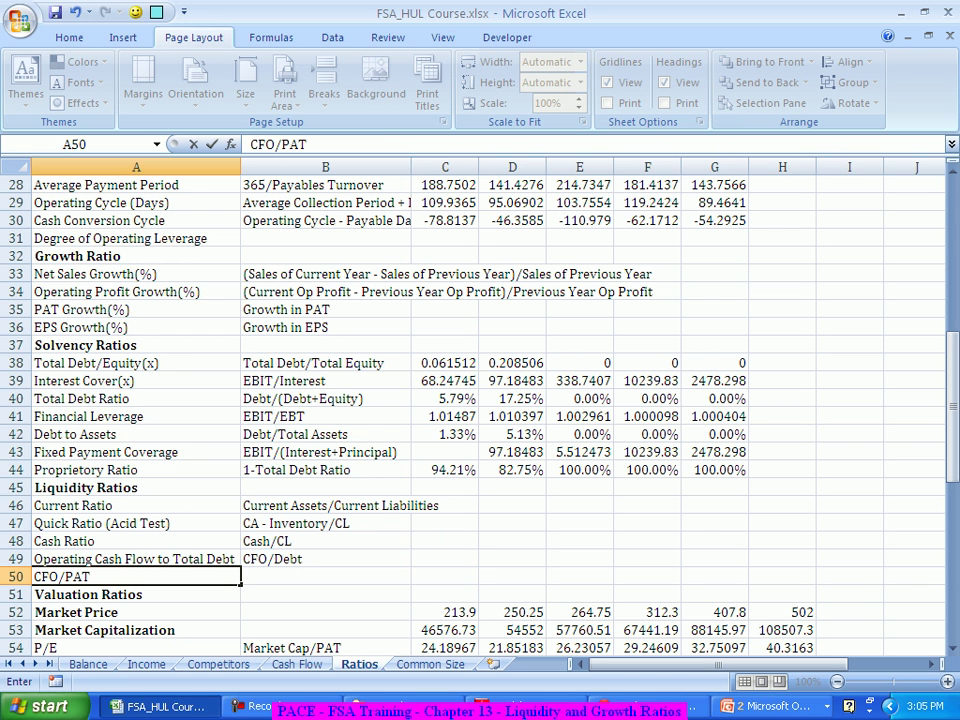
pyautogui.press('Tab')
pyautogui.press('Tab')
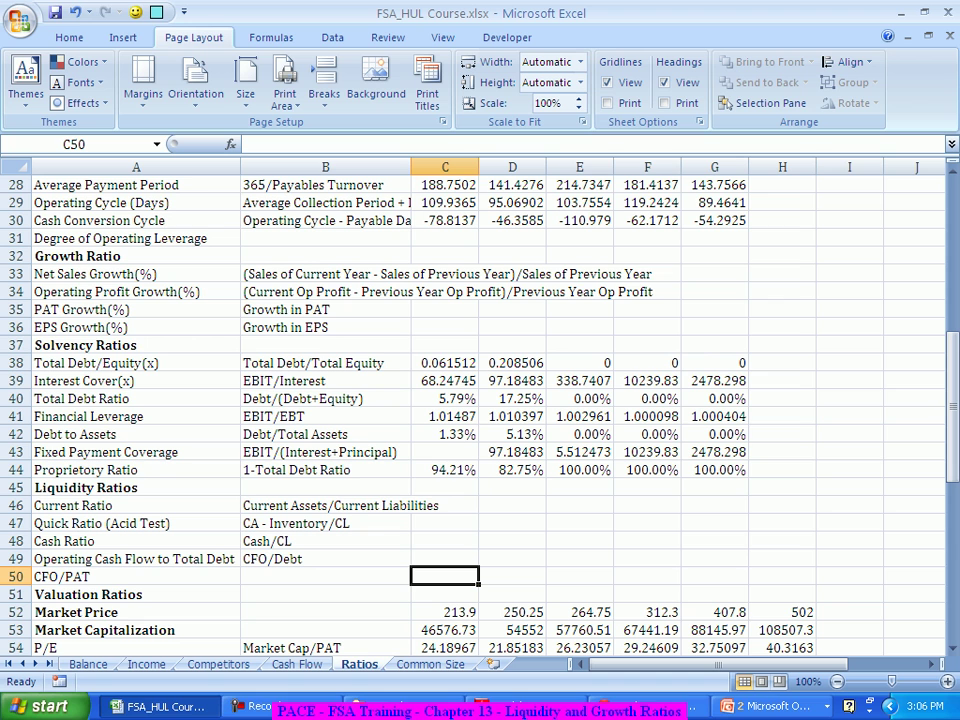
# Step: Calculate the Current Ratio in C46 with =Balance!C46/Balance!C22 and fill the formula across to G46
pyautogui.click(430, 505)
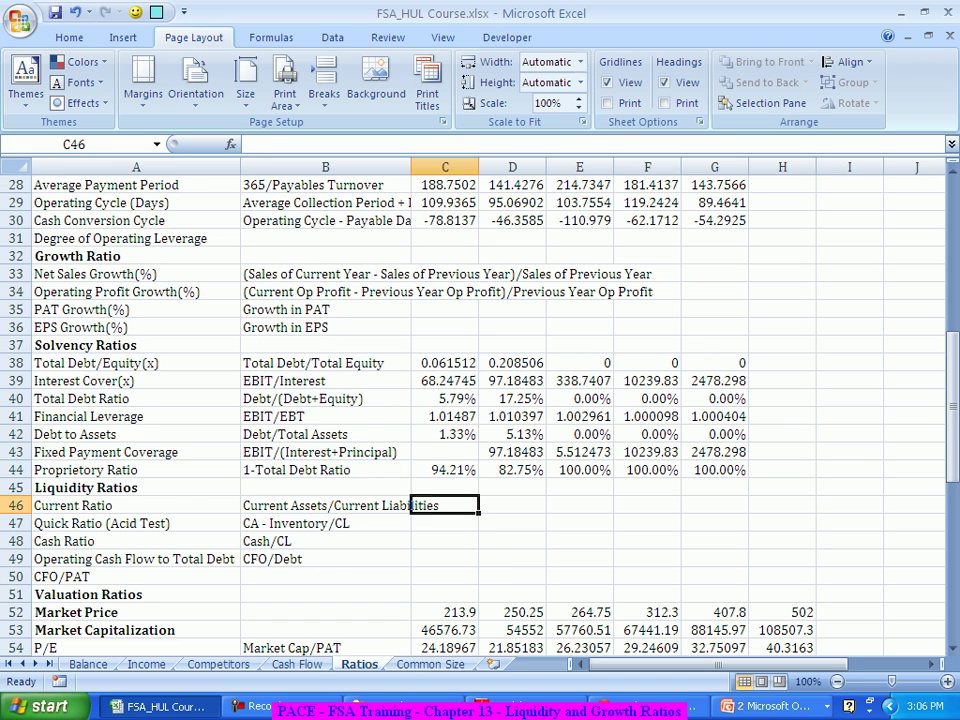
pyautogui.write('=')
pyautogui.click(88, 664)
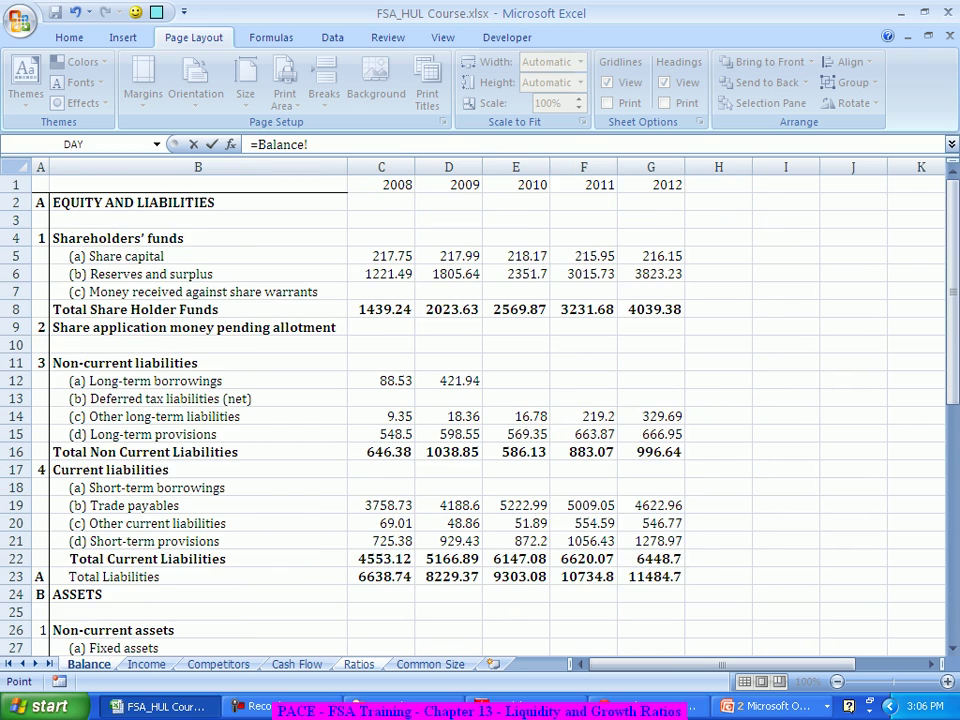
pyautogui.scroll(-8, 480, 400)
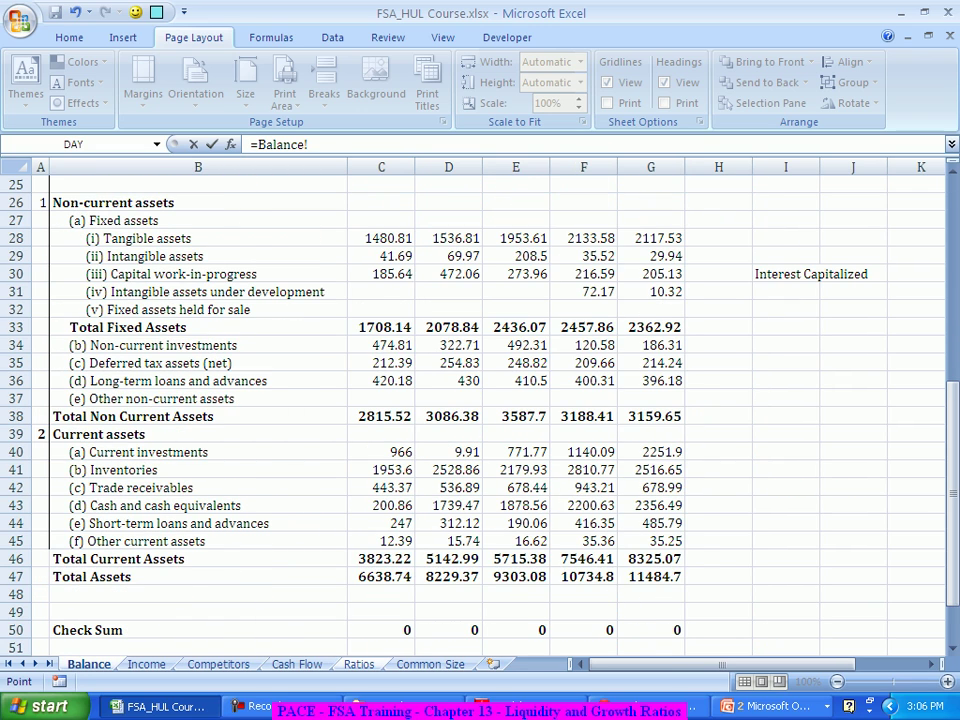
pyautogui.click(381, 559)
pyautogui.write('/')
pyautogui.scroll(4, 480, 400)
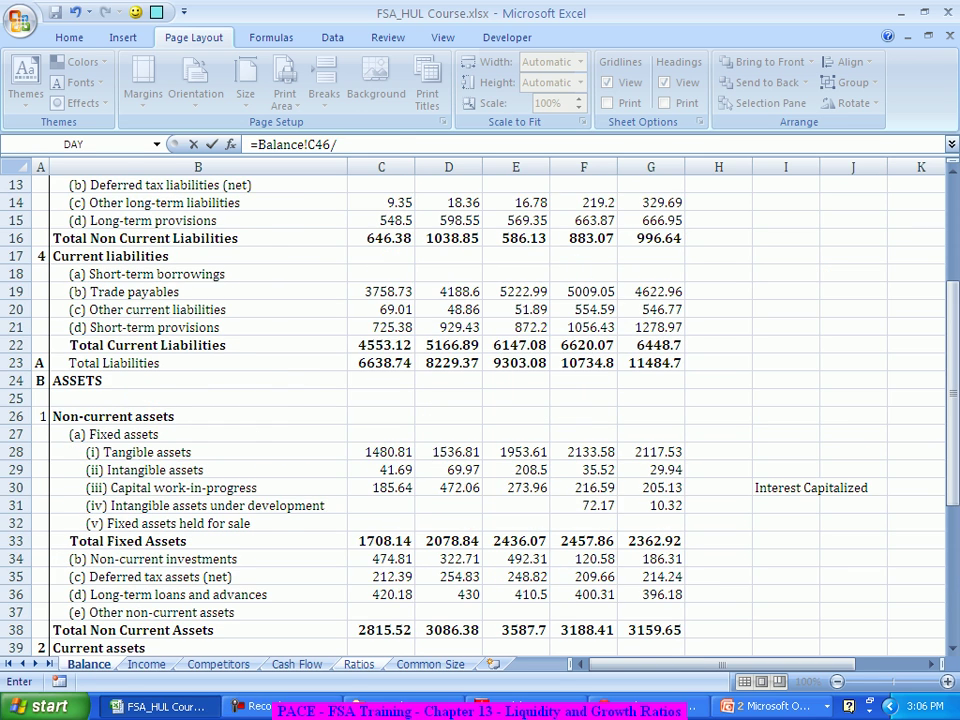
pyautogui.click(381, 345)
pyautogui.press('Return')
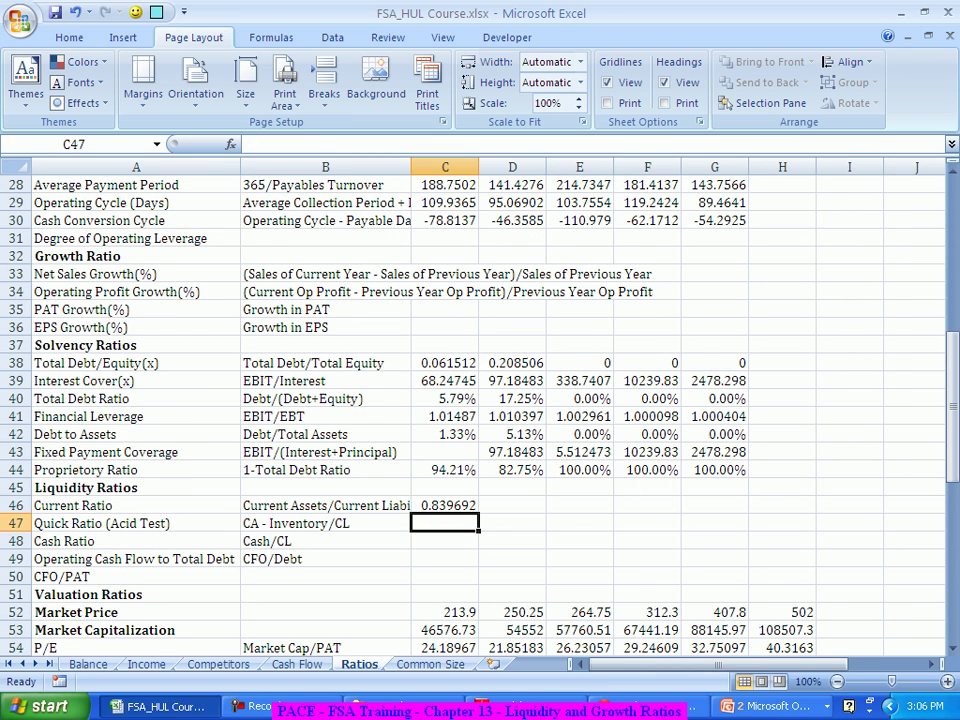
pyautogui.click(445, 505)
pyautogui.moveTo(479, 512); pyautogui.dragTo(714, 508)
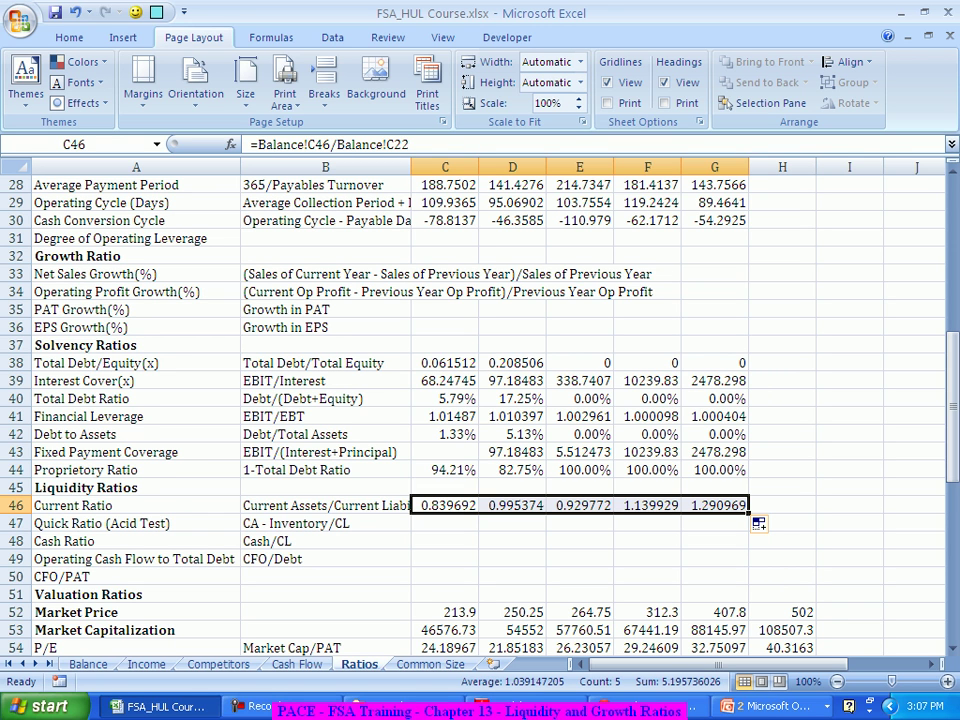
# Step: Calculate the Quick Ratio in C47 with the formula =(Balance!C46-Balance!C41)/Balance!C22
pyautogui.click(444, 523)
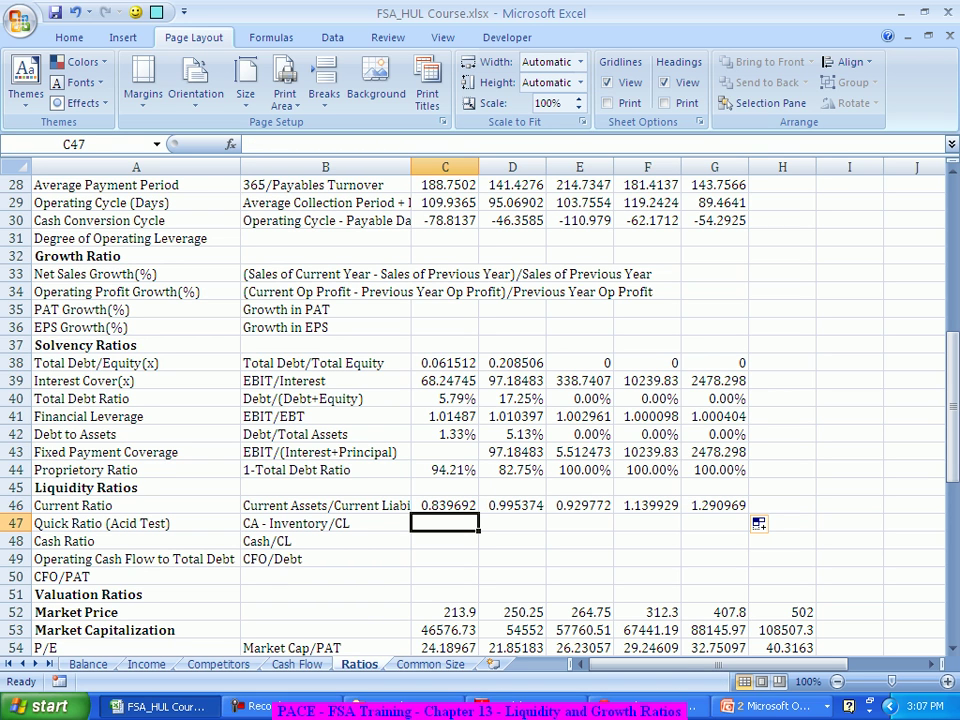
pyautogui.write('=(')
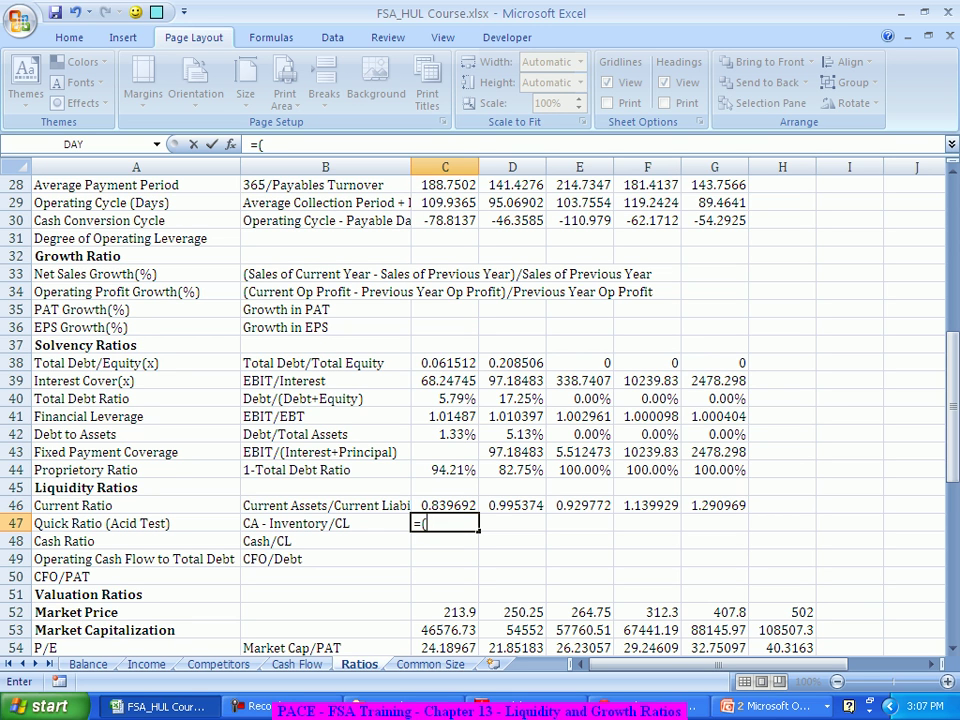
pyautogui.click(88, 664)
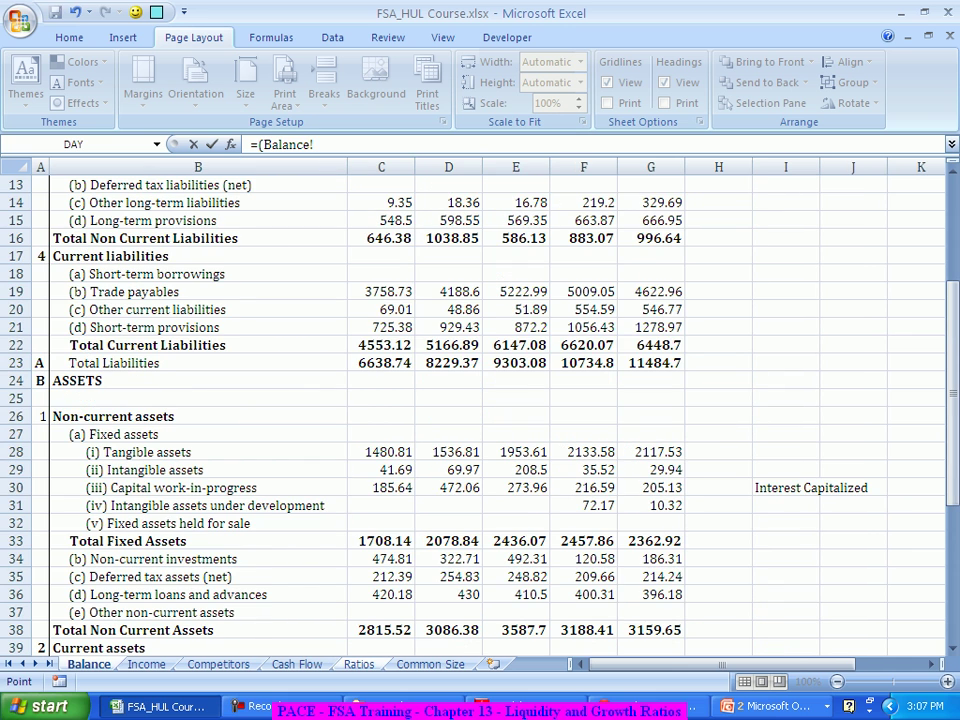
pyautogui.scroll(-3, 480, 400)
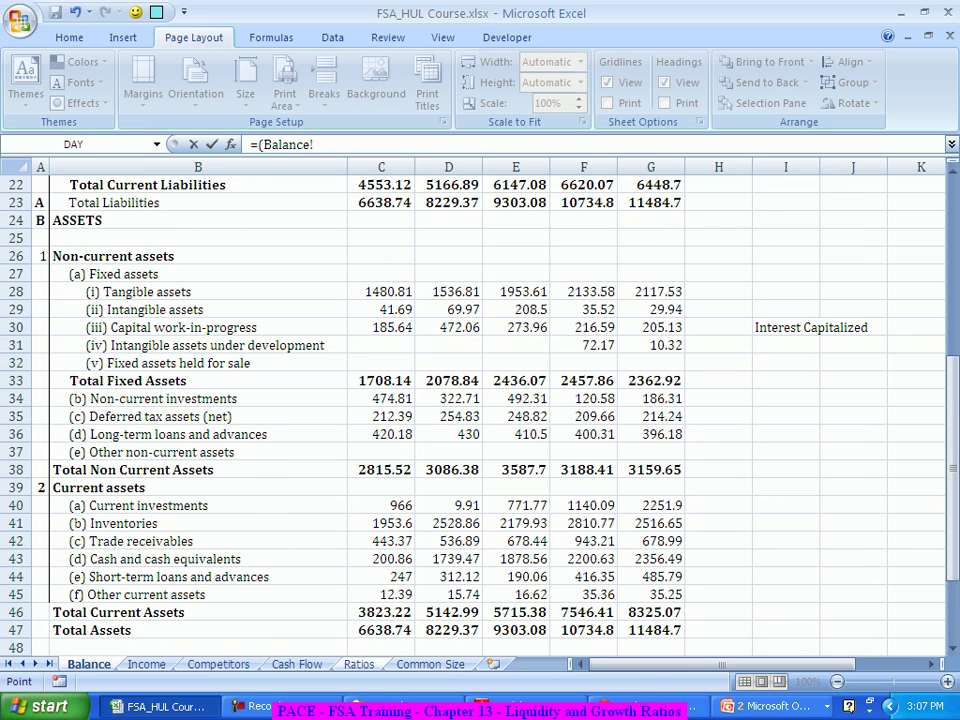
pyautogui.click(385, 612)
pyautogui.write('-')
pyautogui.click(381, 523)
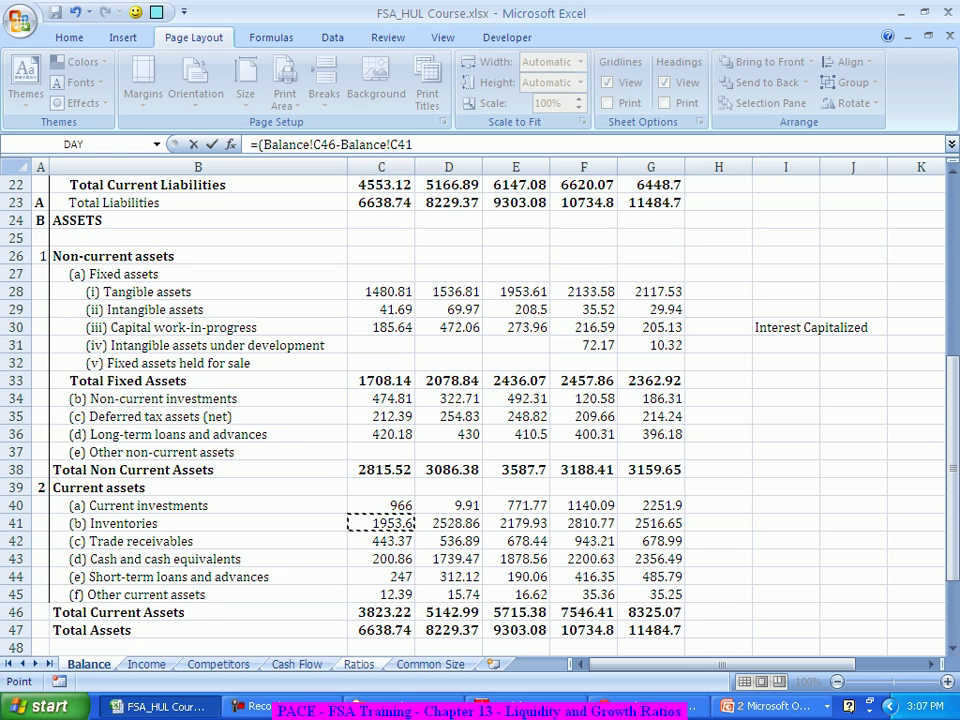
pyautogui.write(')/')
pyautogui.scroll(4, 480, 400)
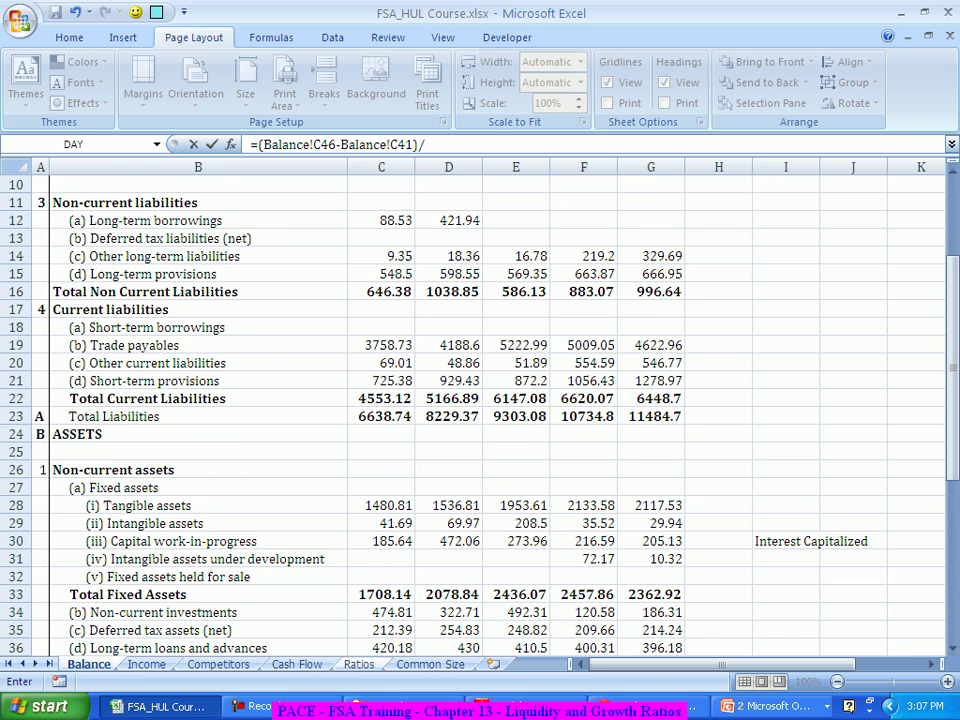
pyautogui.click(381, 398)
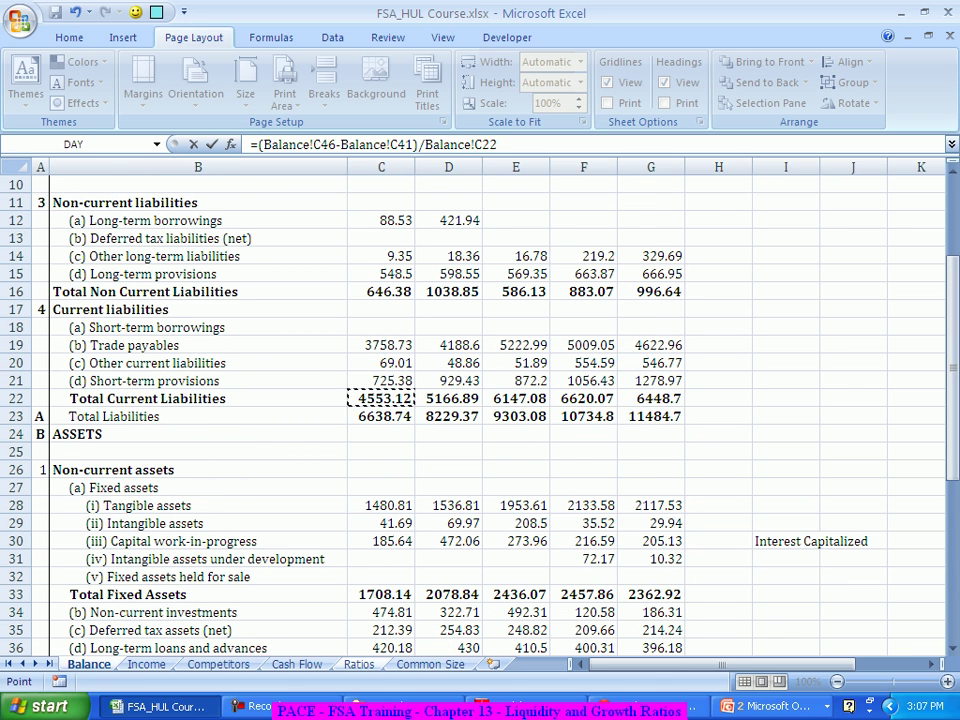
pyautogui.press('Return')
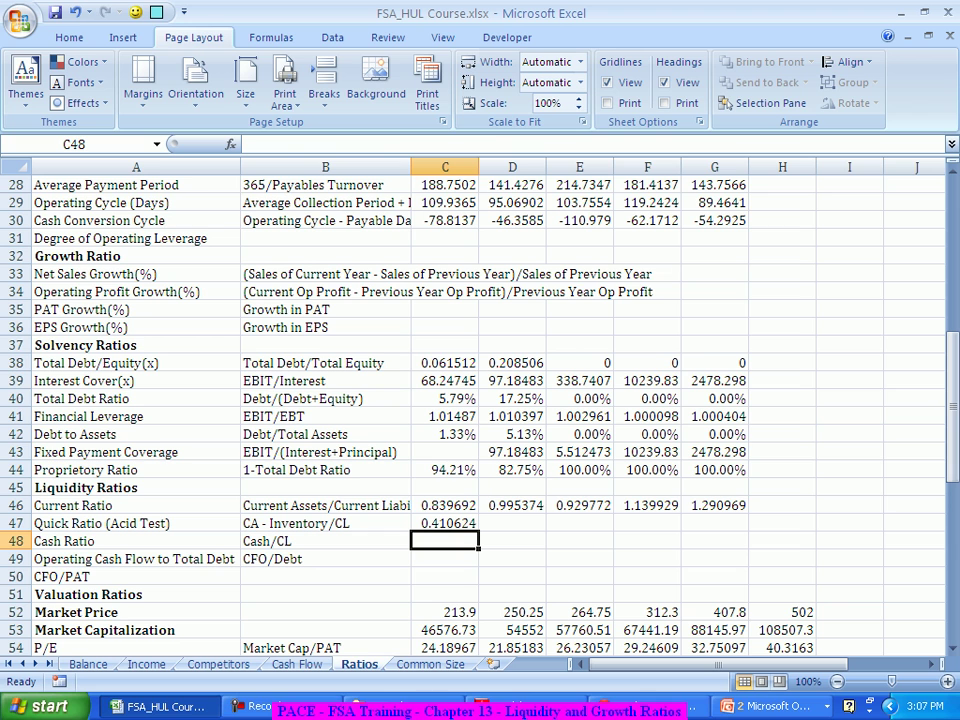
# Step: Fill the Quick Ratio formula from C47 across to G47
pyautogui.click(445, 523)
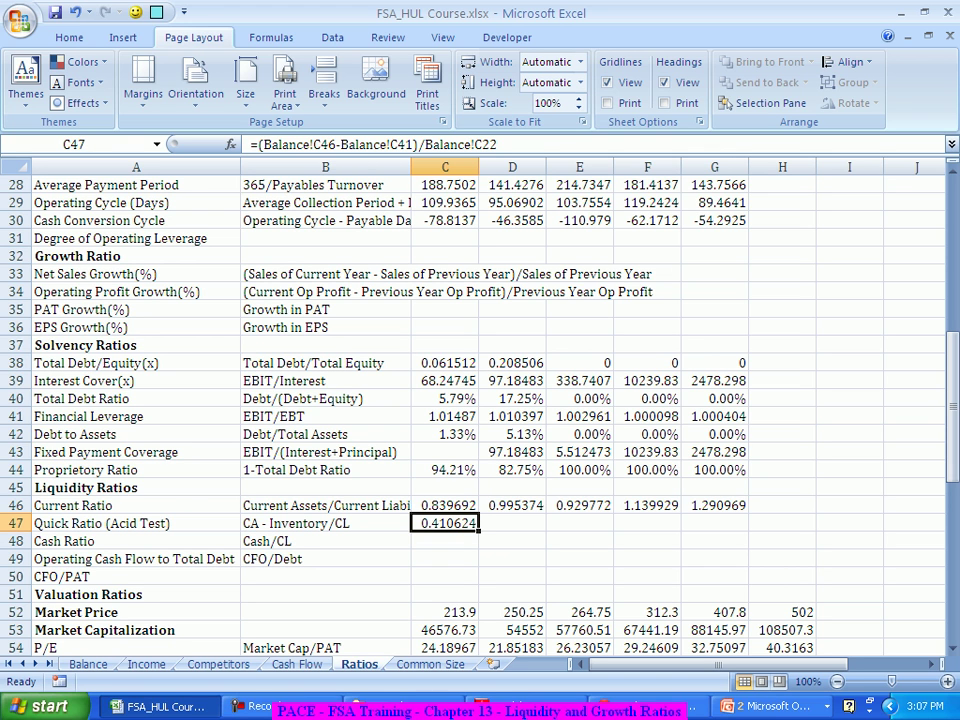
pyautogui.moveTo(479, 531); pyautogui.dragTo(745, 528)
pyautogui.click(720, 523)
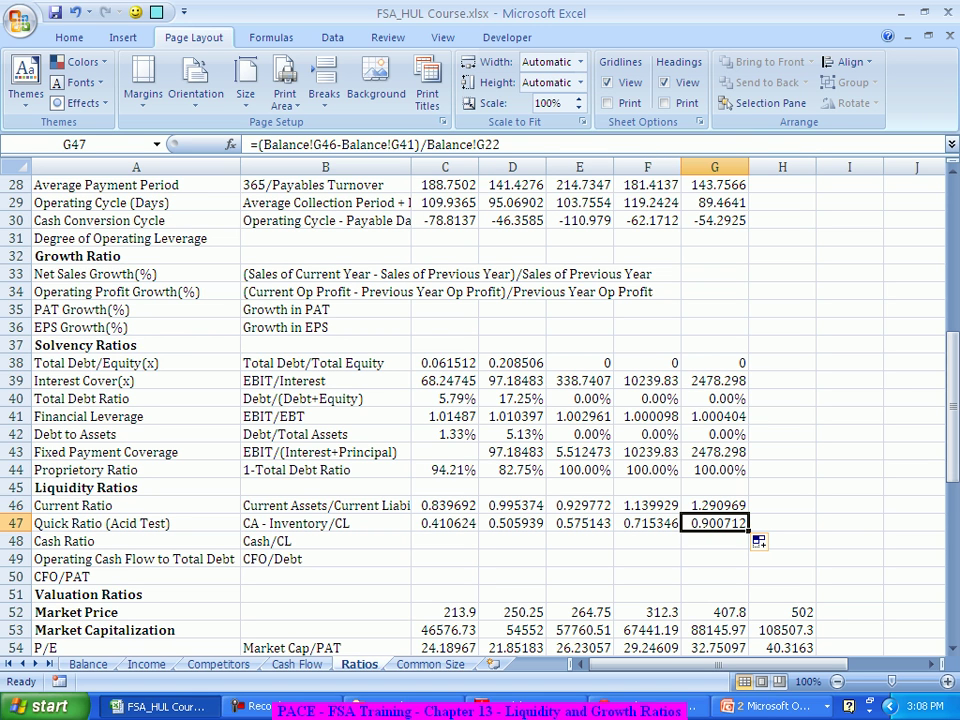
pyautogui.press('Escape')
# Step: Calculate the Cash Ratio in C48 with =Balance!C43/Balance!C22 and fill the formula across to G48
pyautogui.scroll(-1, 480, 400)
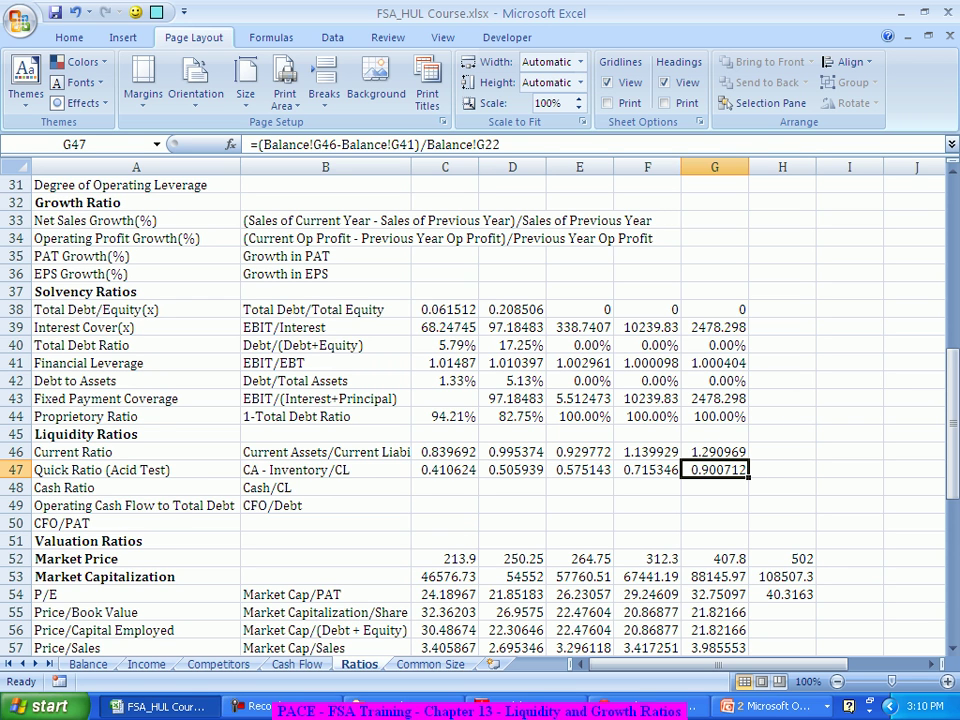
pyautogui.click(444, 487)
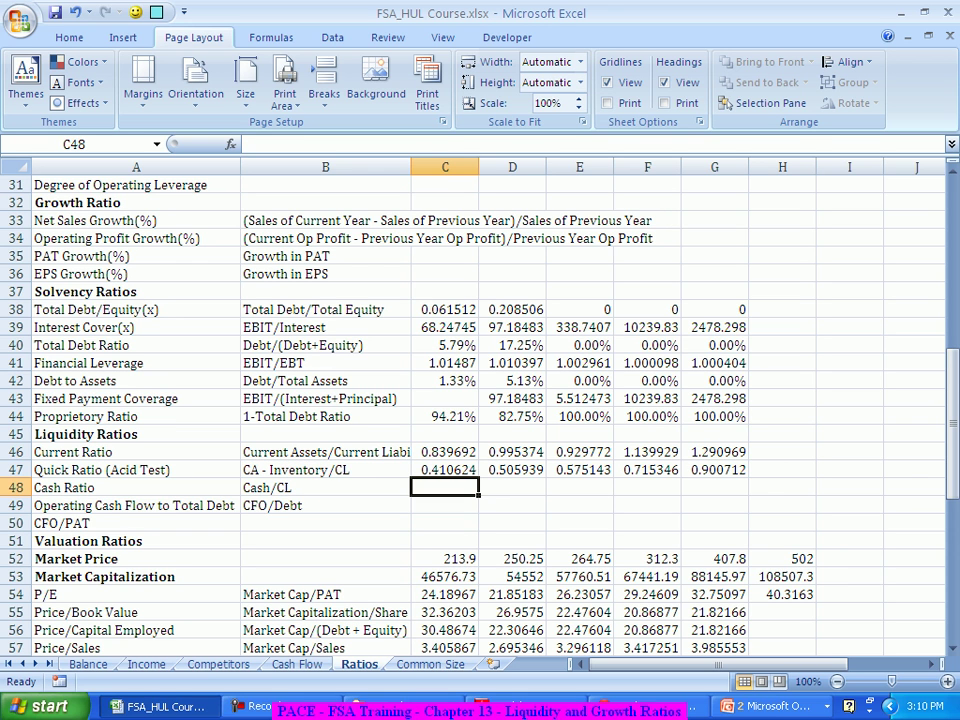
pyautogui.write('=')
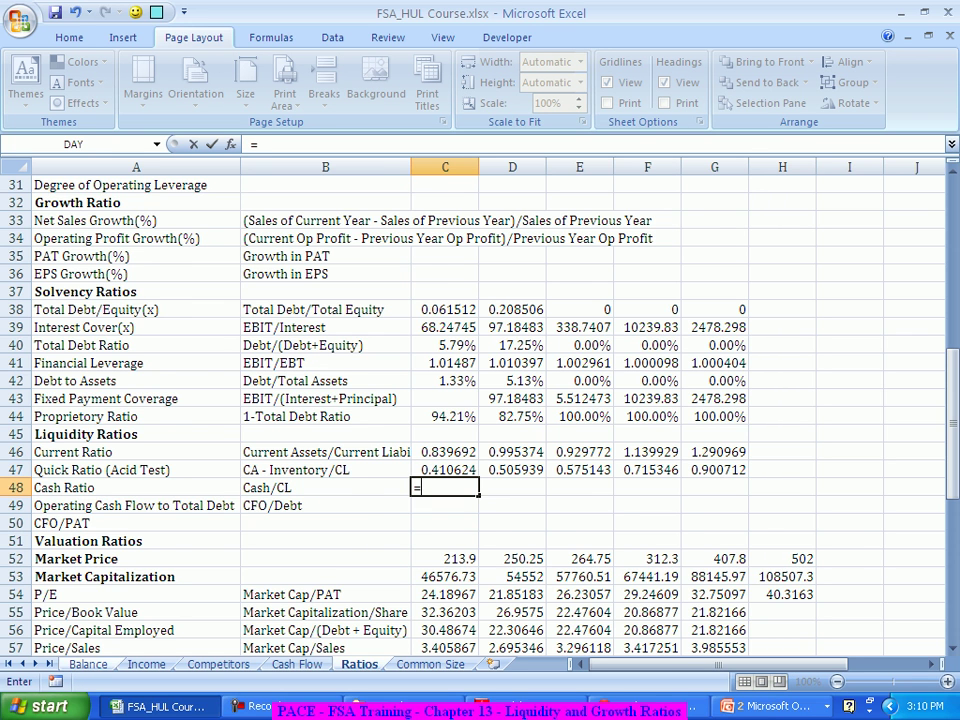
pyautogui.click(88, 664)
pyautogui.scroll(-3, 480, 400)
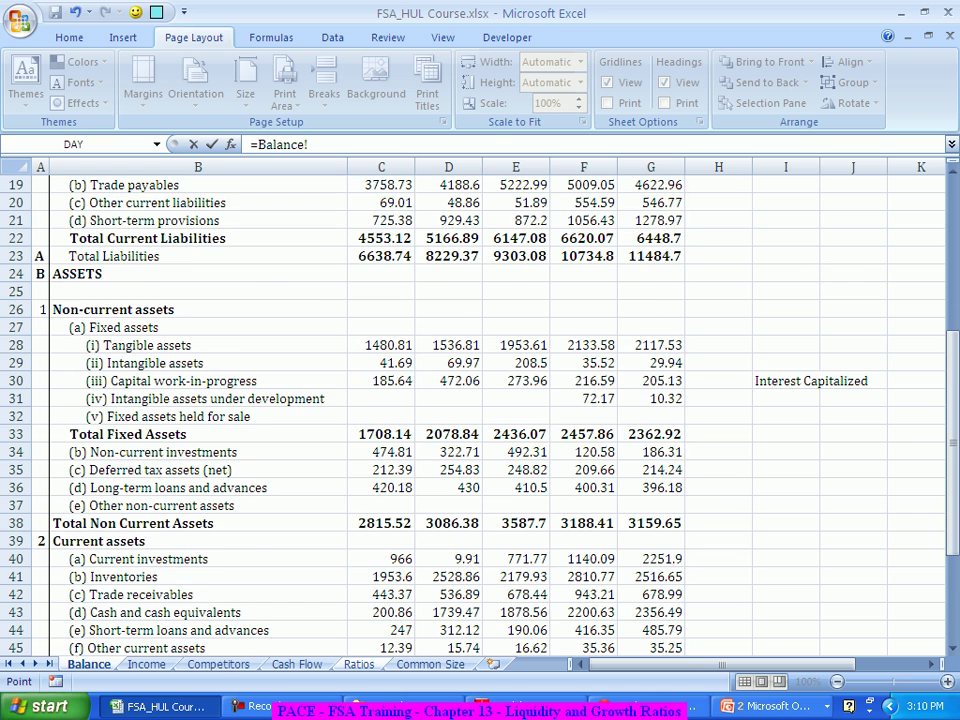
pyautogui.scroll(-2, 480, 400)
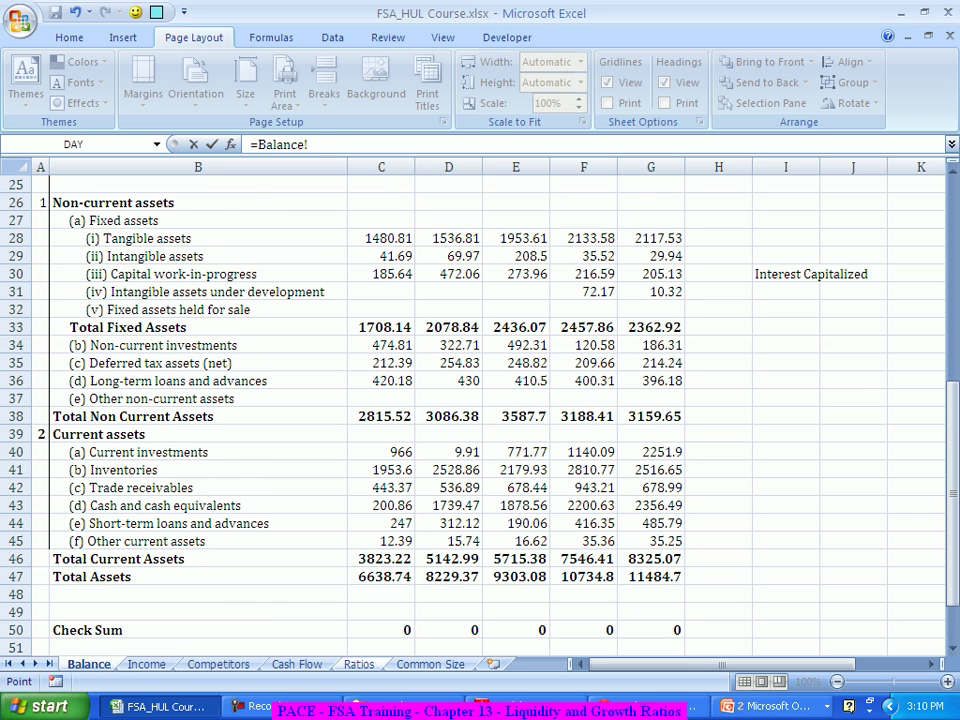
pyautogui.click(381, 505)
pyautogui.write('/')
pyautogui.scroll(3, 480, 400)
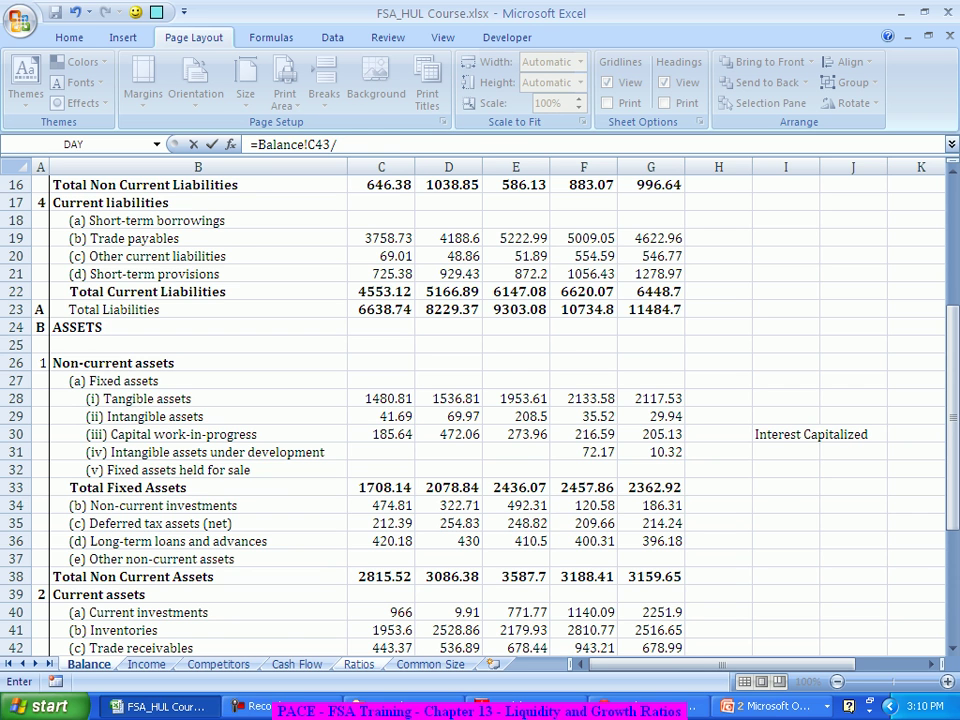
pyautogui.click(381, 291)
pyautogui.press('Return')
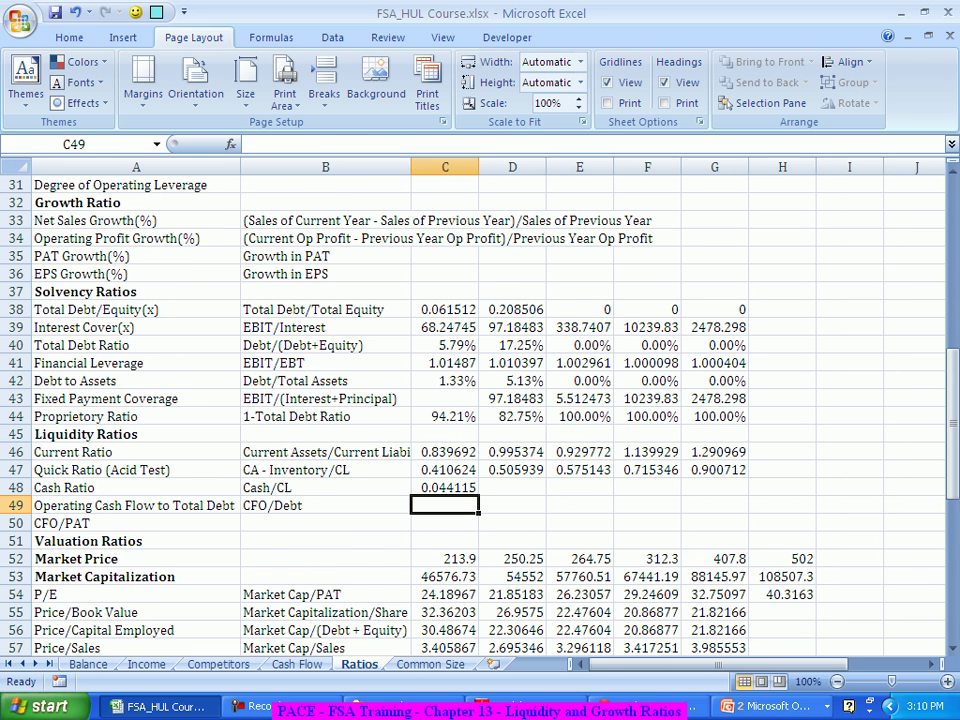
pyautogui.click(445, 487)
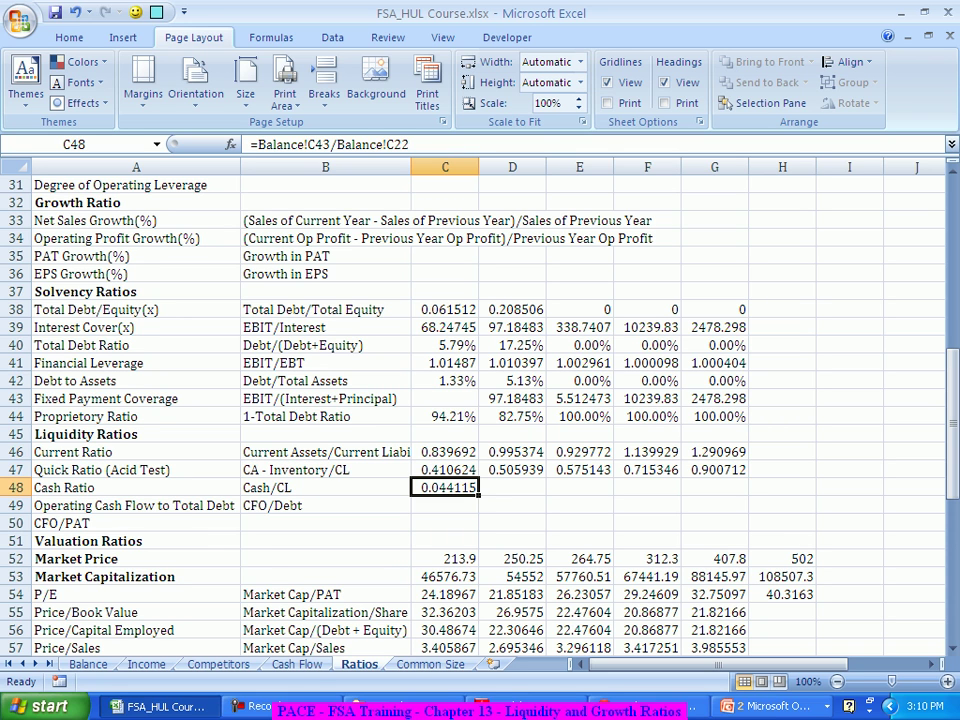
pyautogui.moveTo(479, 495); pyautogui.dragTo(742, 490)
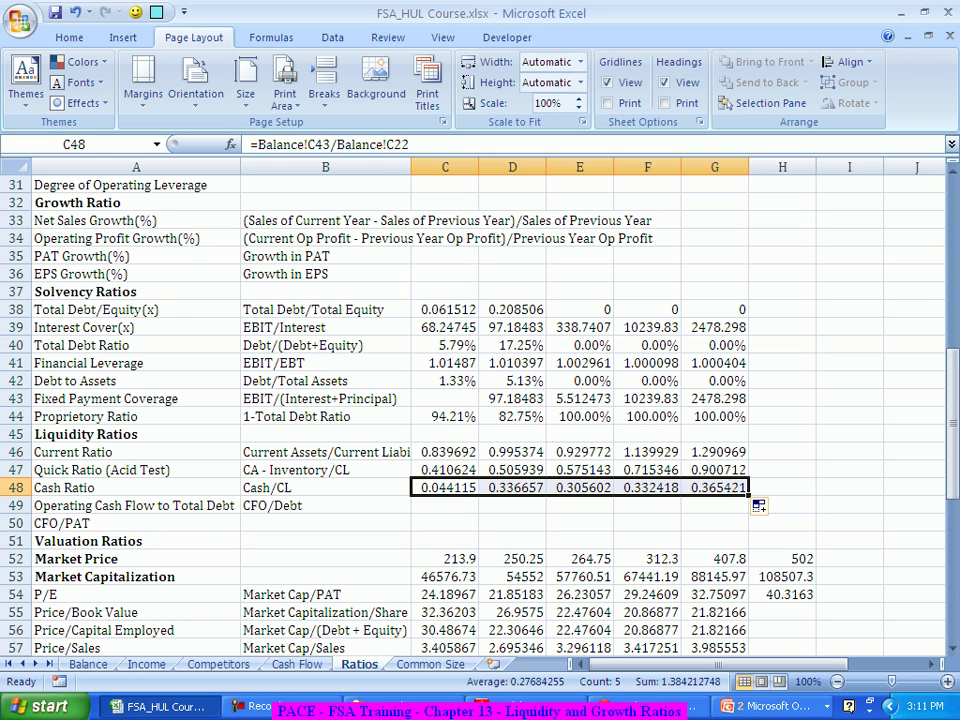
pyautogui.click(444, 505)
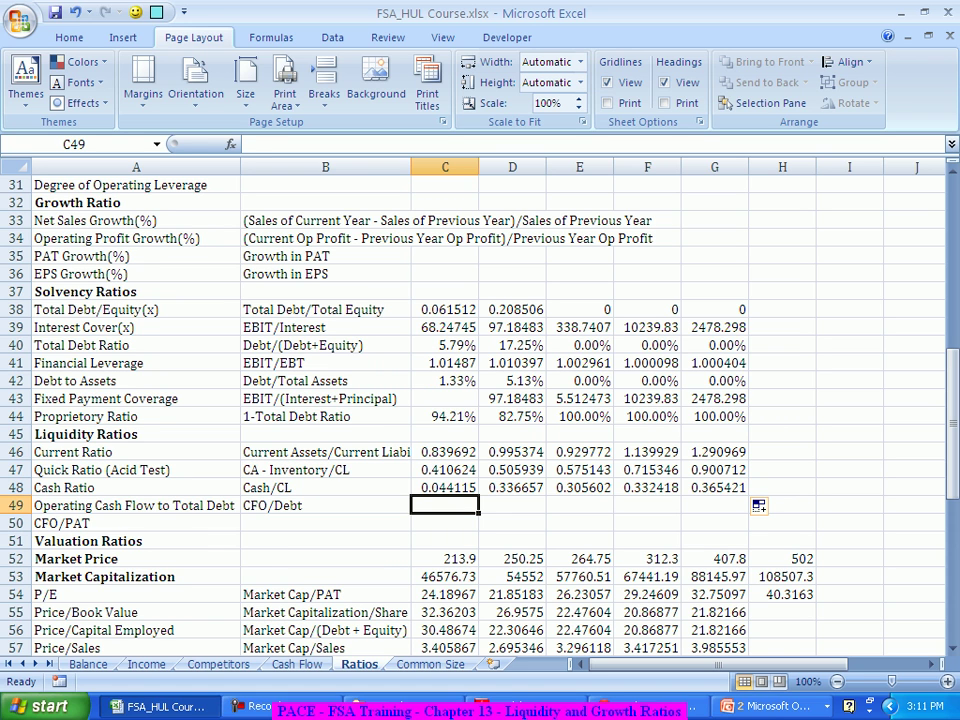
pyautogui.write('=')
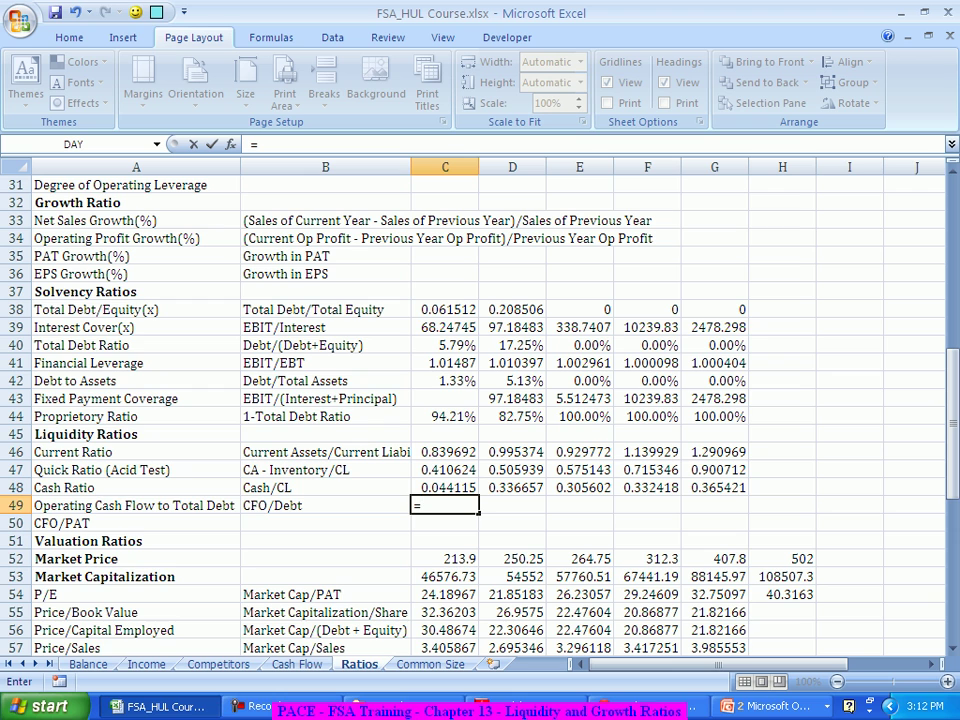
pyautogui.hotkey('ctrl', 'pageup')
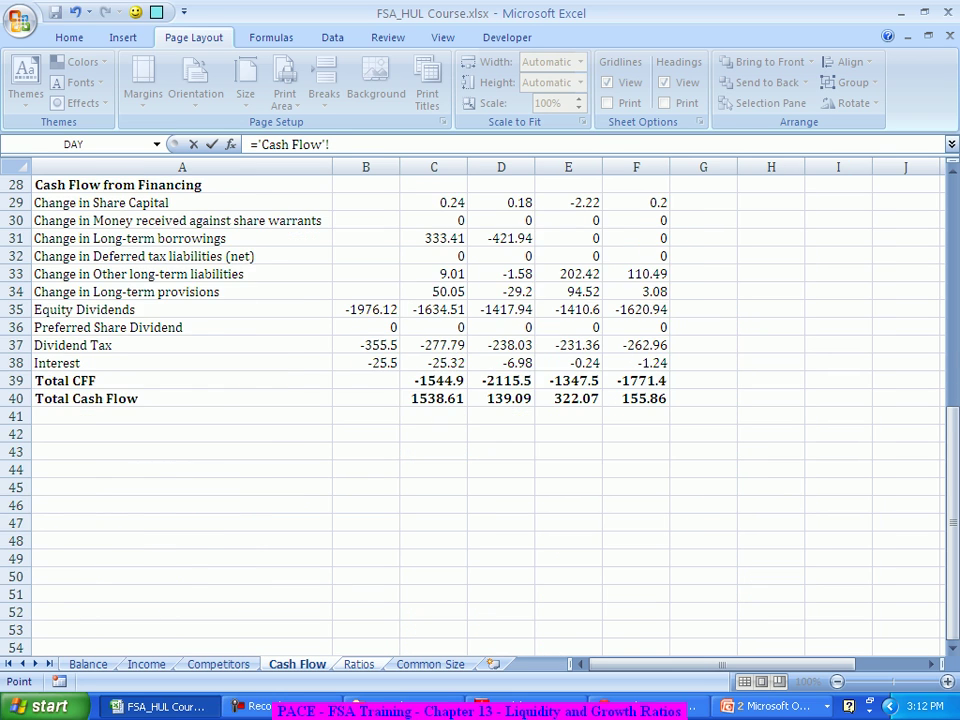
pyautogui.scroll(8, 480, 400)
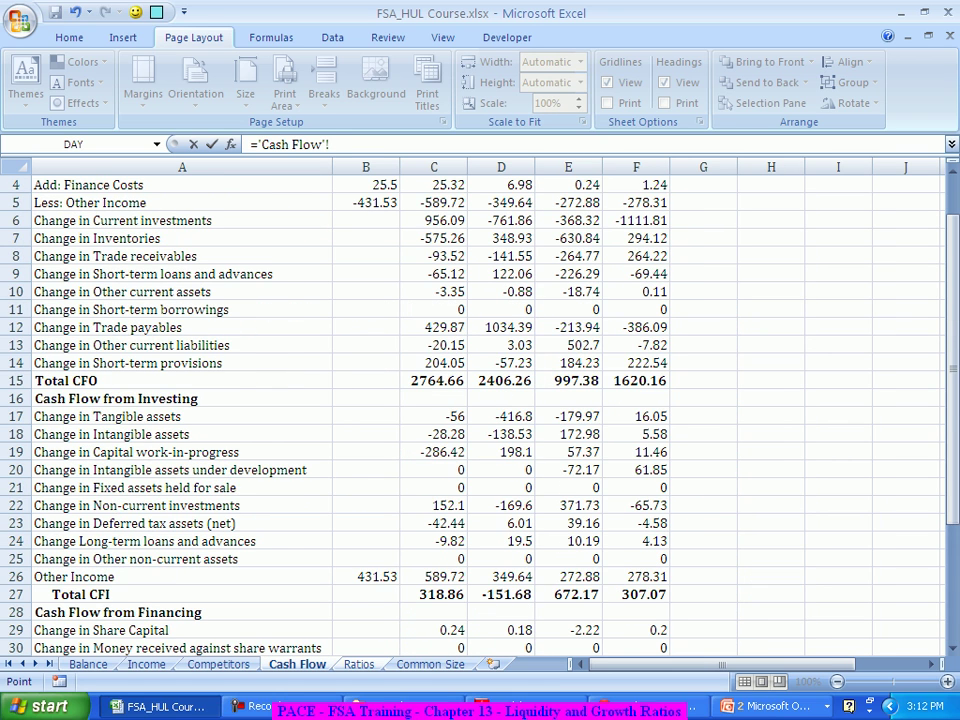
pyautogui.press('Escape')
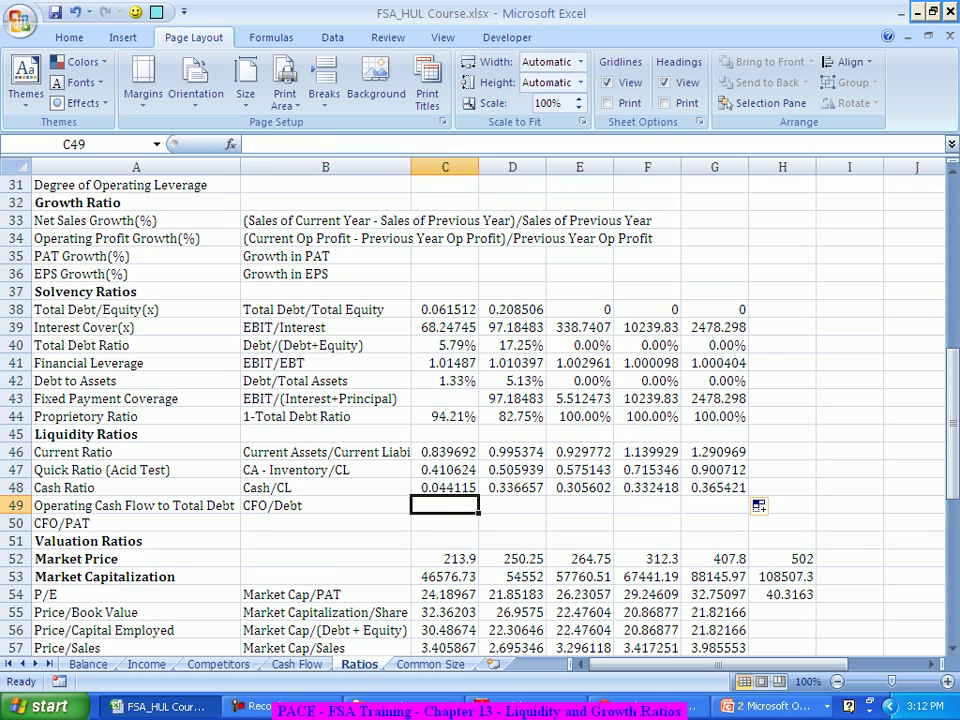
# Step: Calculate Operating Cash Flow to Total Debt in D49 with the formula ='Cash Flow'!C15/Balance!D12
pyautogui.click(512, 505)
pyautogui.write('=')
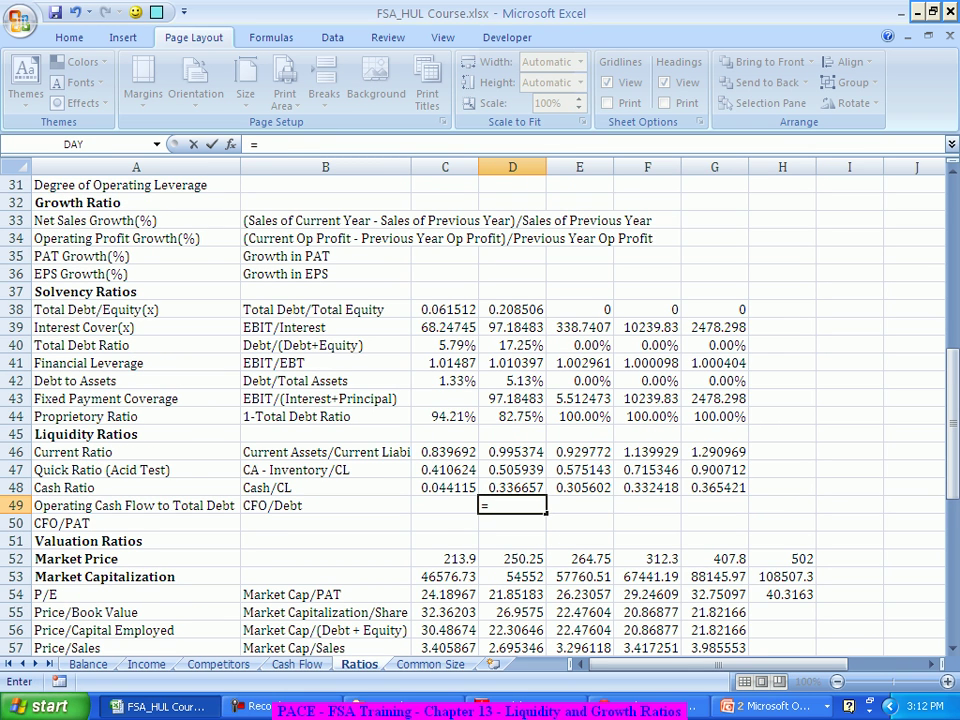
pyautogui.click(297, 664)
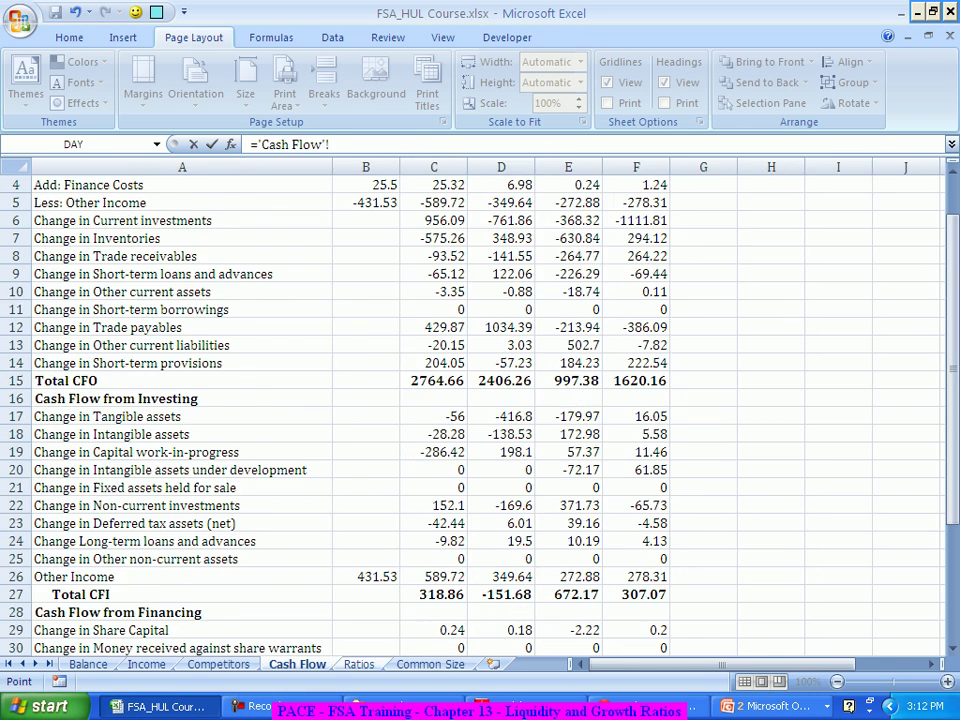
pyautogui.click(433, 380)
pyautogui.write('/')
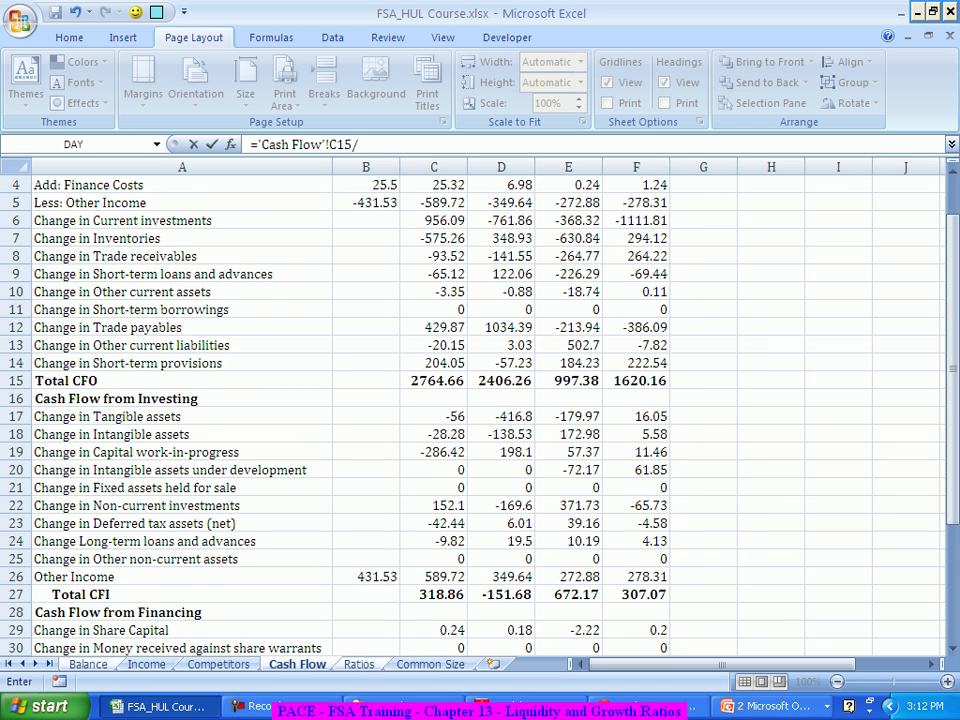
pyautogui.click(88, 664)
pyautogui.scroll(3, 480, 400)
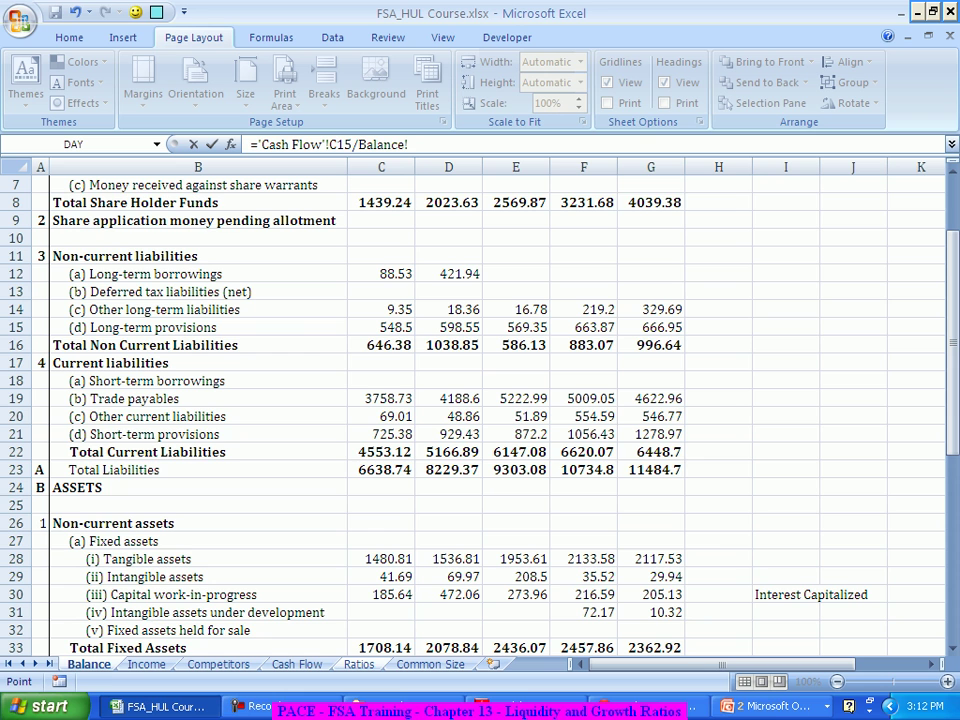
pyautogui.click(448, 273)
pyautogui.press('Return')
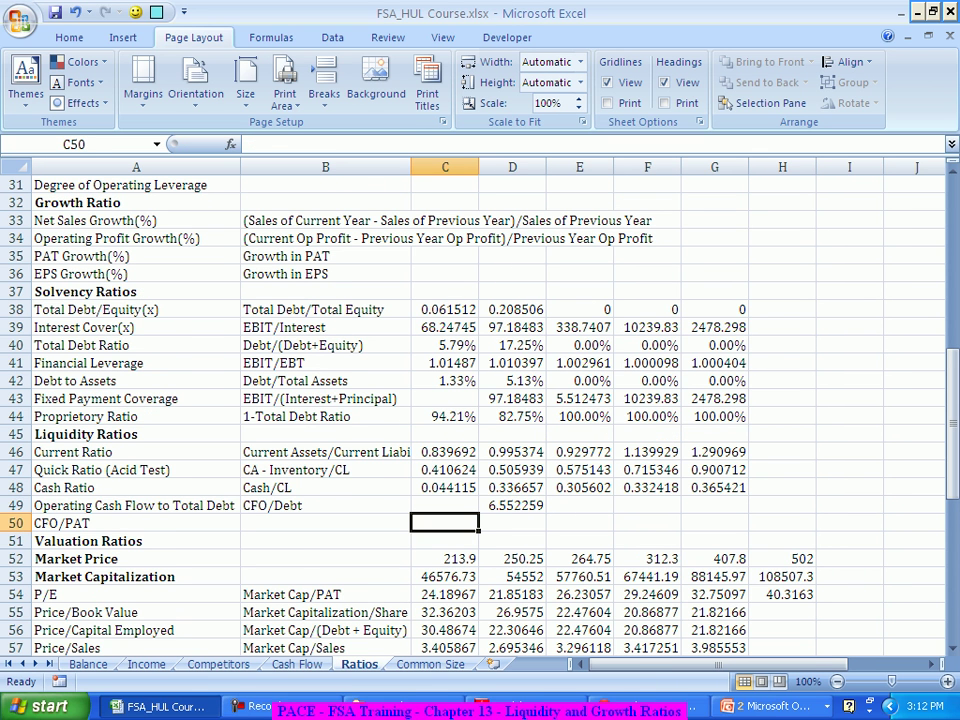
# Step: Fill the Operating Cash Flow to Total Debt formula from D49 across to G49
pyautogui.click(512, 505)
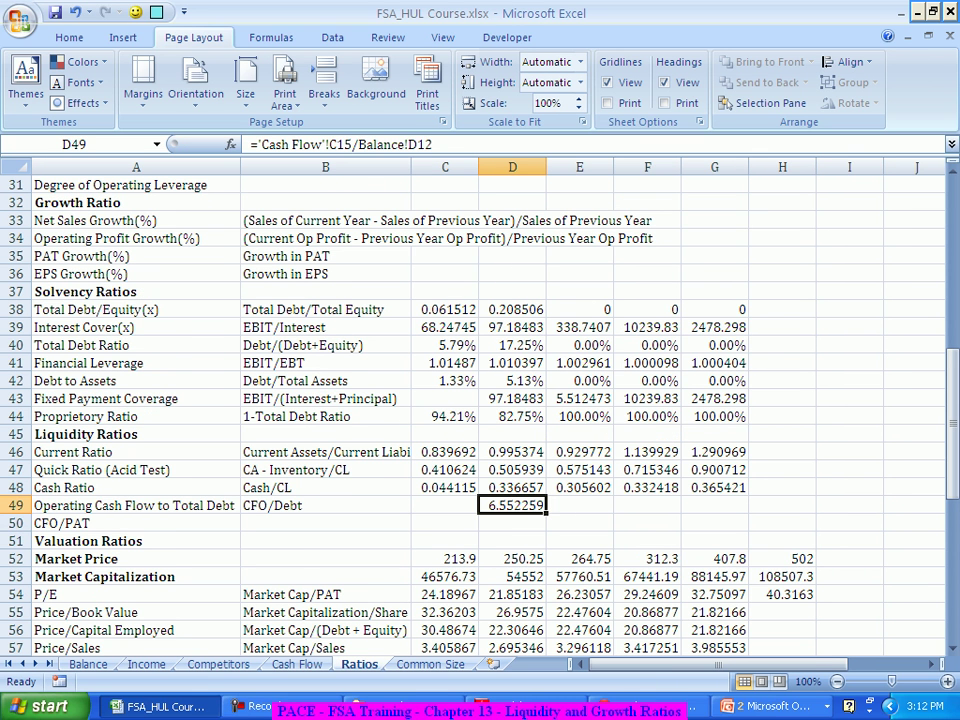
pyautogui.click(579, 523)
pyautogui.click(512, 505)
pyautogui.moveTo(546, 513); pyautogui.dragTo(714, 513)
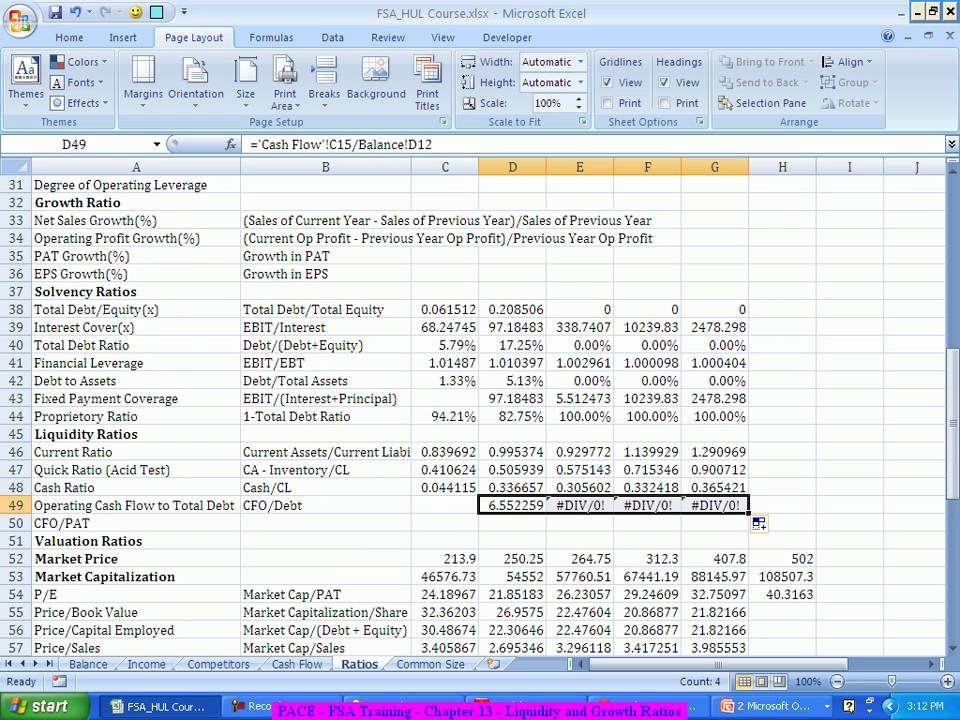
# Step: Calculate CFO/PAT in D50 with ='Cash Flow'!C15/Income!D38 and fill the formula across to G50
pyautogui.scroll(-1, 480, 400)
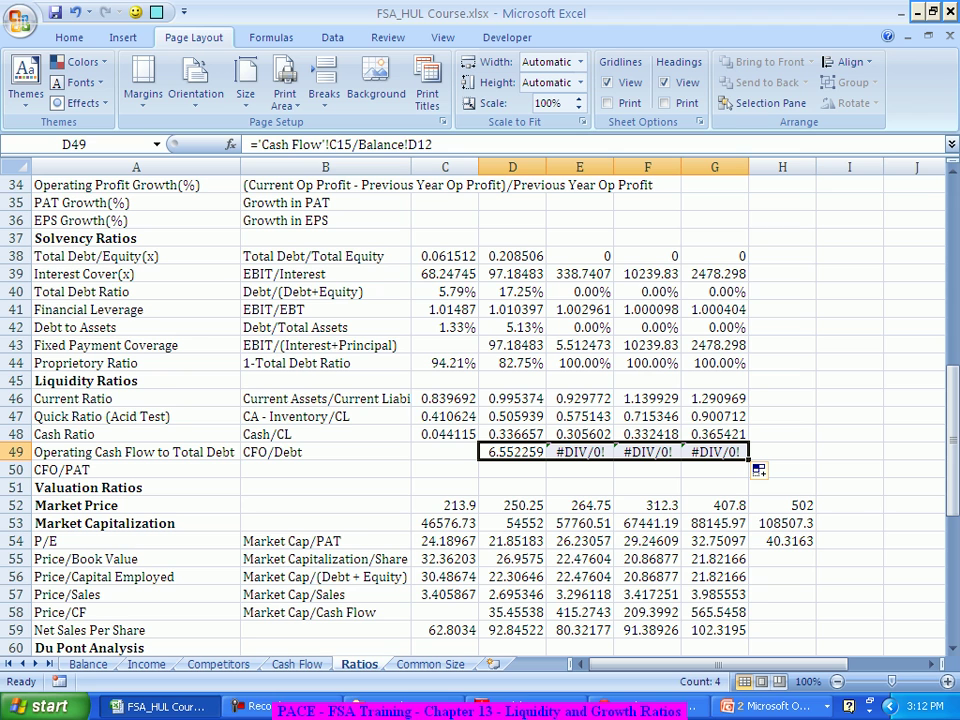
pyautogui.click(445, 469)
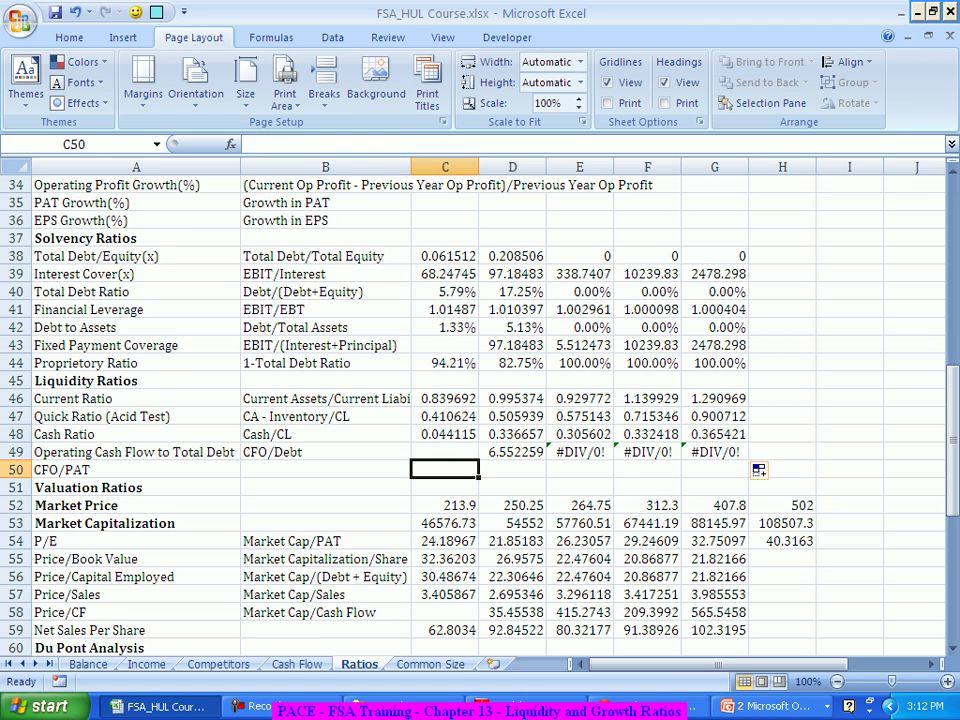
pyautogui.click(512, 469)
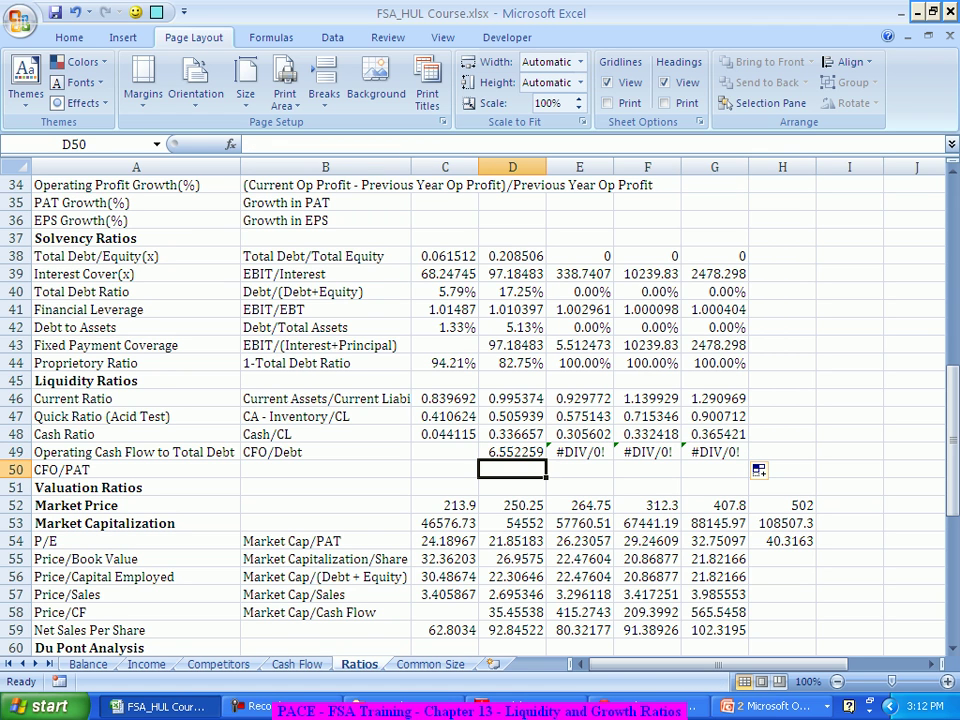
pyautogui.write('=')
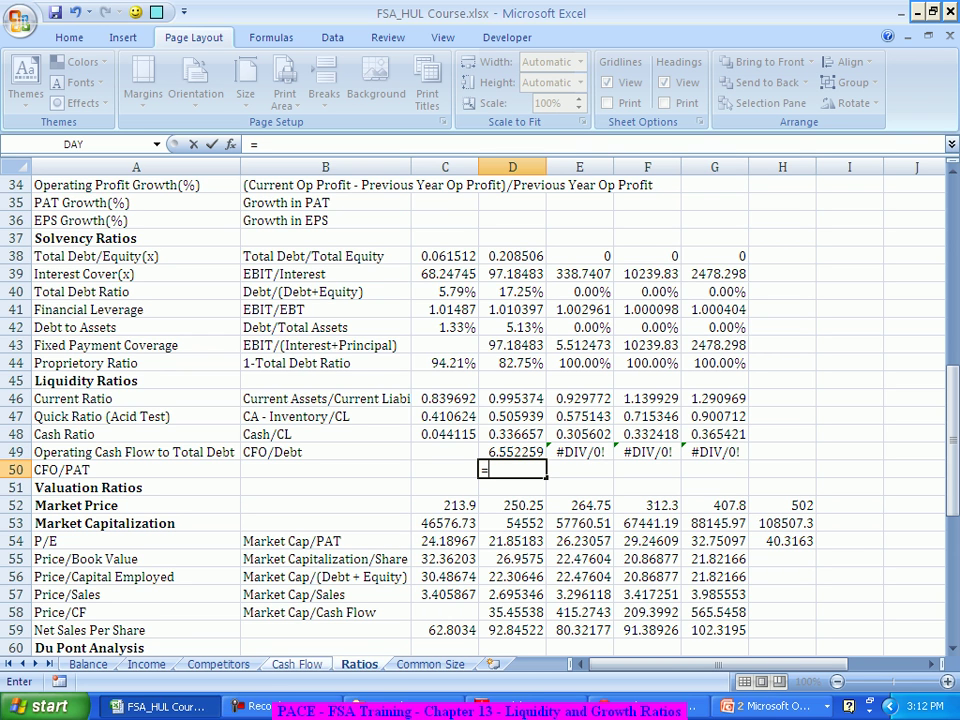
pyautogui.hotkey('ctrl', 'pageup')
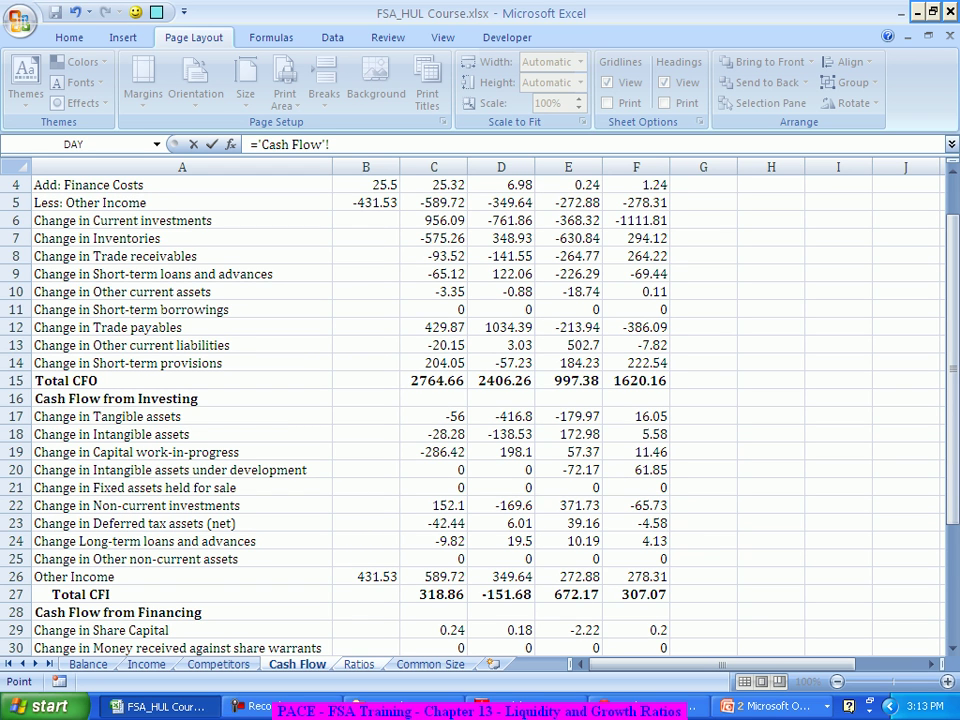
pyautogui.click(433, 380)
pyautogui.write('/')
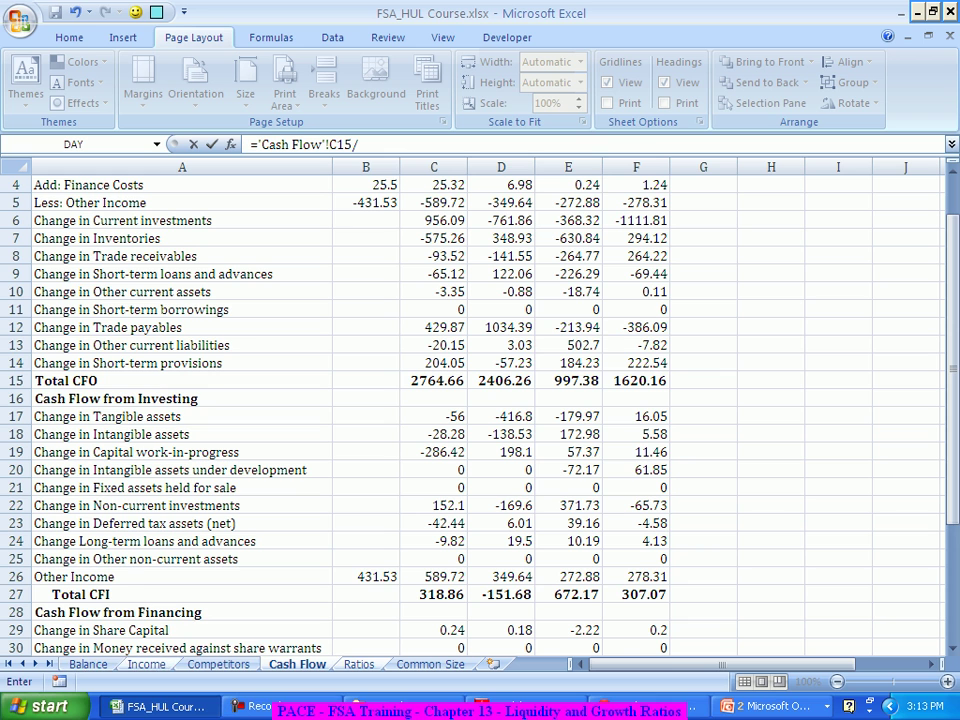
pyautogui.click(146, 664)
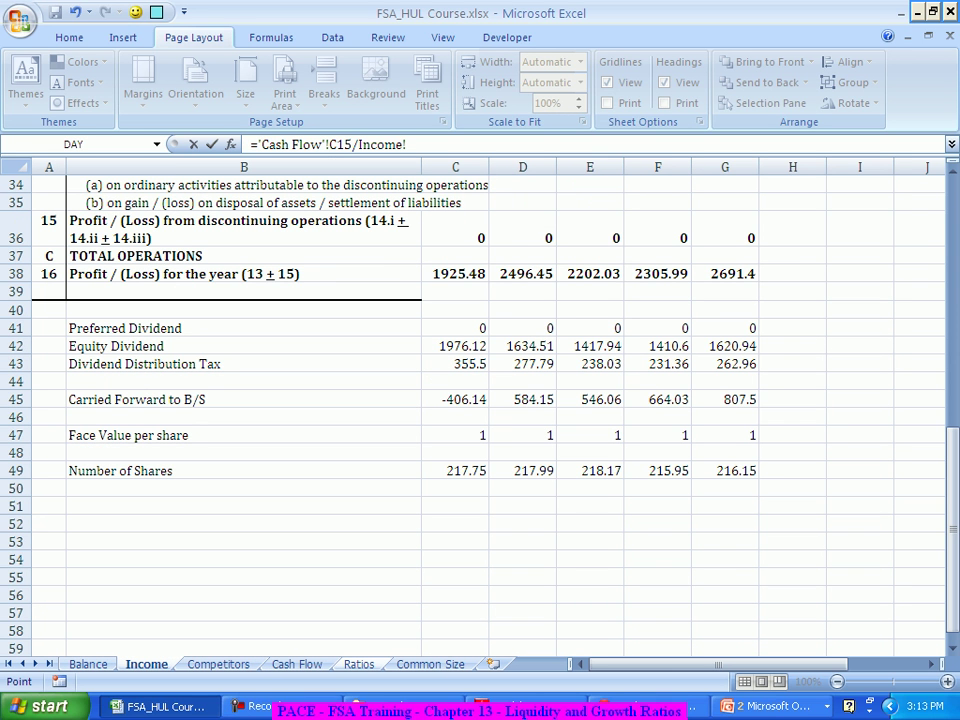
pyautogui.click(522, 273)
pyautogui.press('Return')
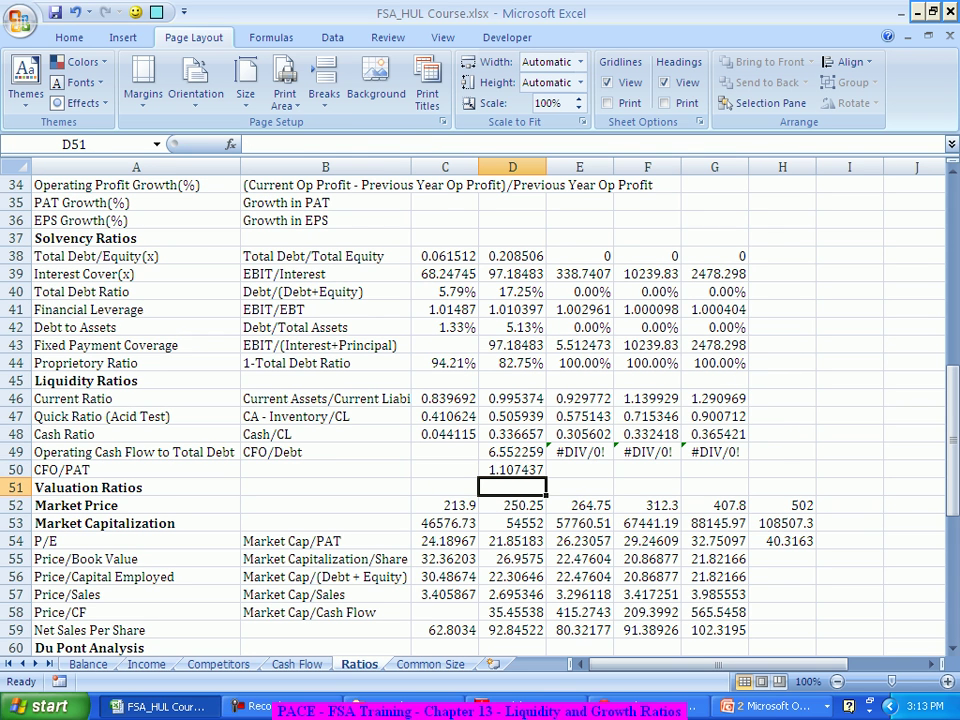
pyautogui.click(512, 469)
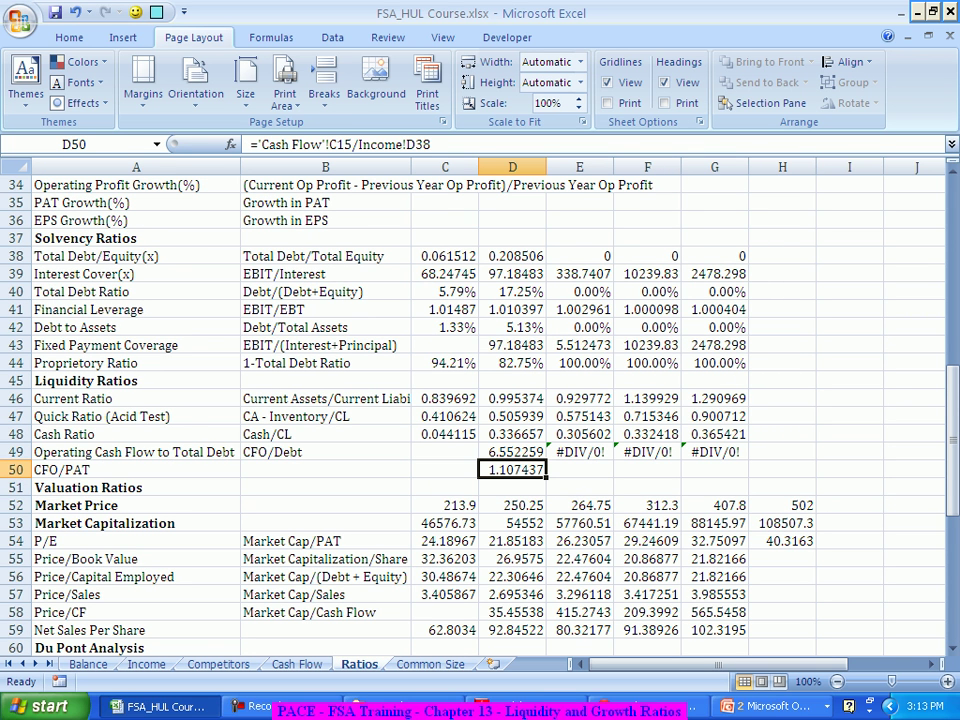
pyautogui.moveTo(546, 477); pyautogui.dragTo(745, 477)
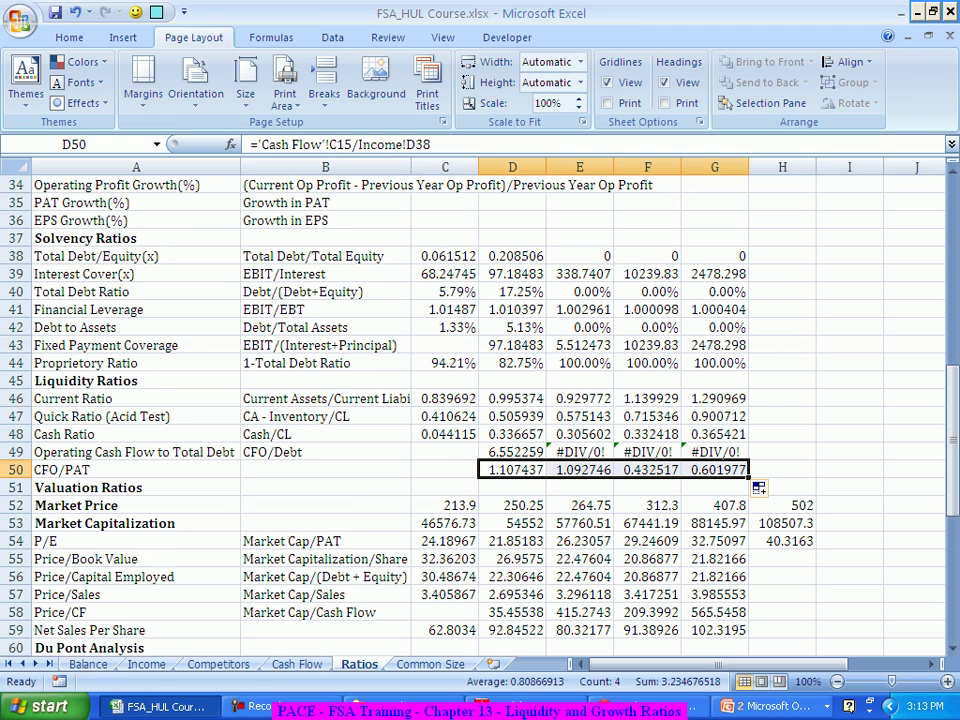
# Step: Review the CFO/PAT values and their formulas across the years in D50:G50
pyautogui.click(714, 469)
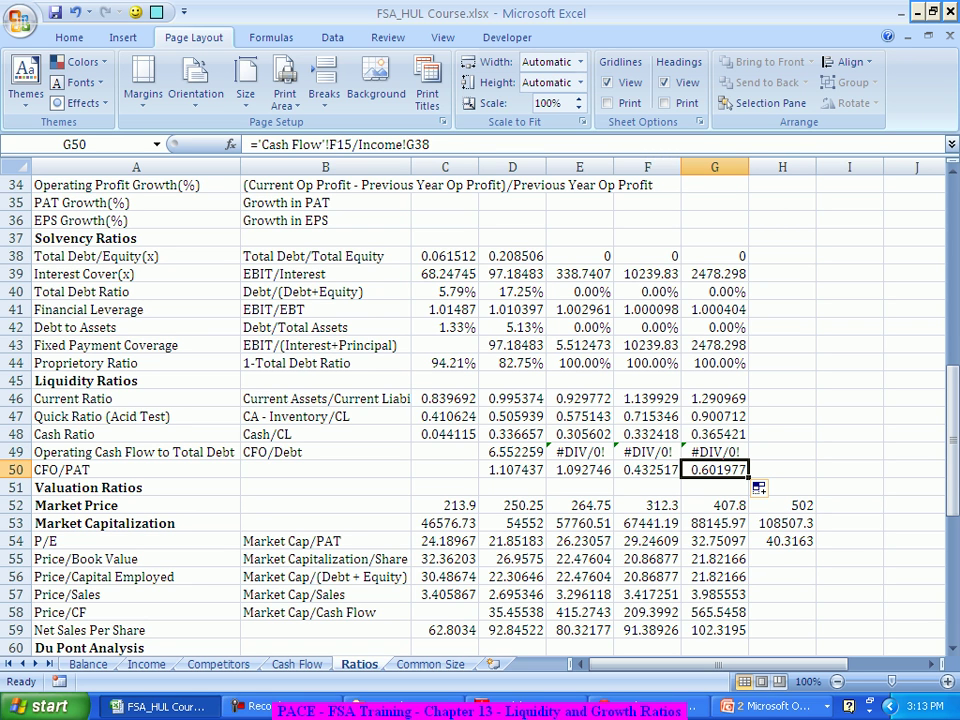
pyautogui.press('Left')
pyautogui.press('Left')
pyautogui.press('Left')
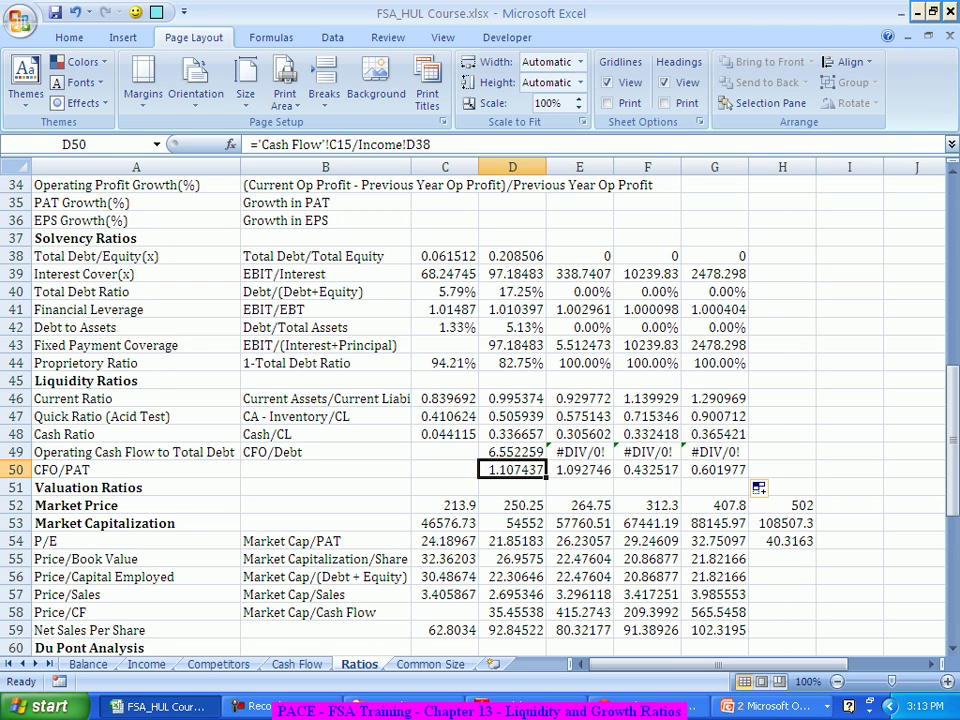
pyautogui.press('Right')
pyautogui.press('Right')
pyautogui.press('Right')
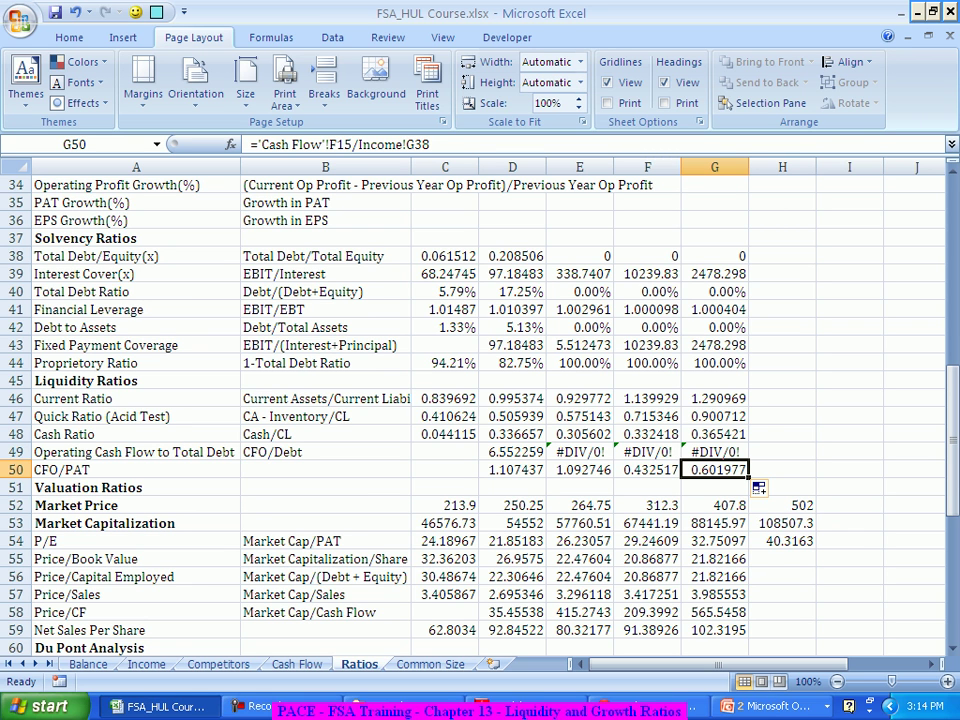
pyautogui.moveTo(512, 469); pyautogui.dragTo(714, 469)
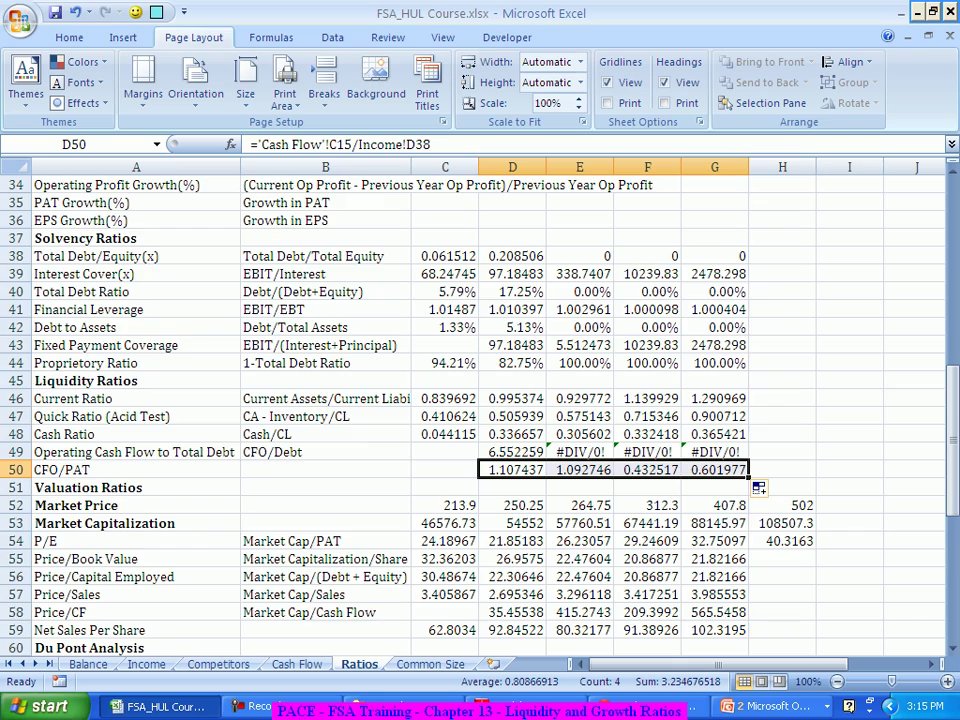
# Step: Calculate Net Sales Growth in D33 of the Ratios sheet with the formula =(Income!D5-Income!C5)/Income!C5
pyautogui.scroll(-10, 480, 410)
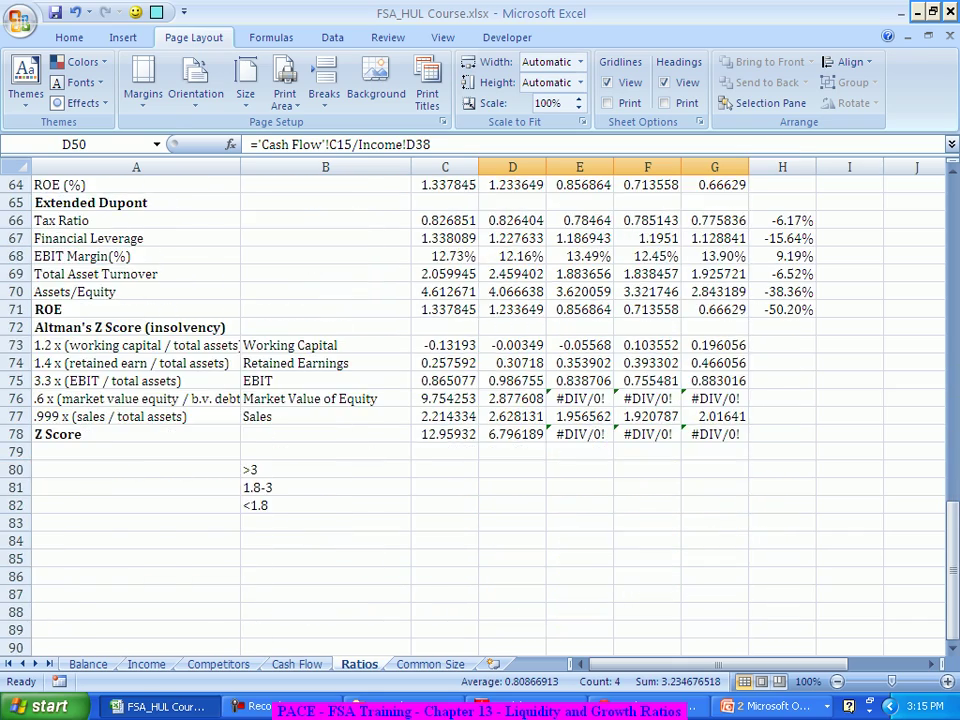
pyautogui.scroll(8, 480, 410)
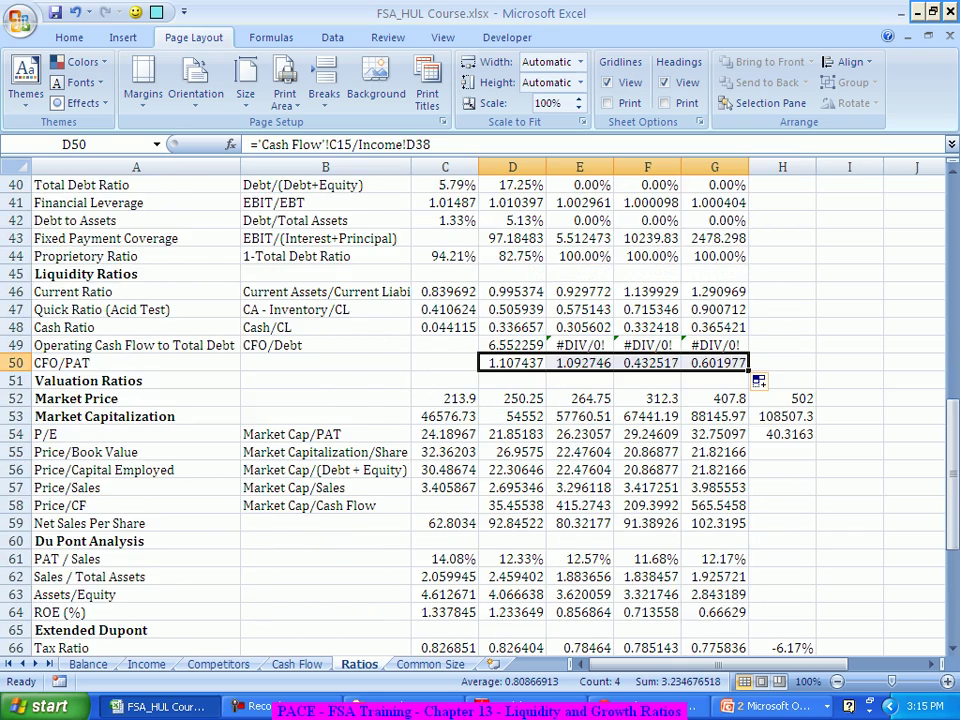
pyautogui.scroll(7, 480, 410)
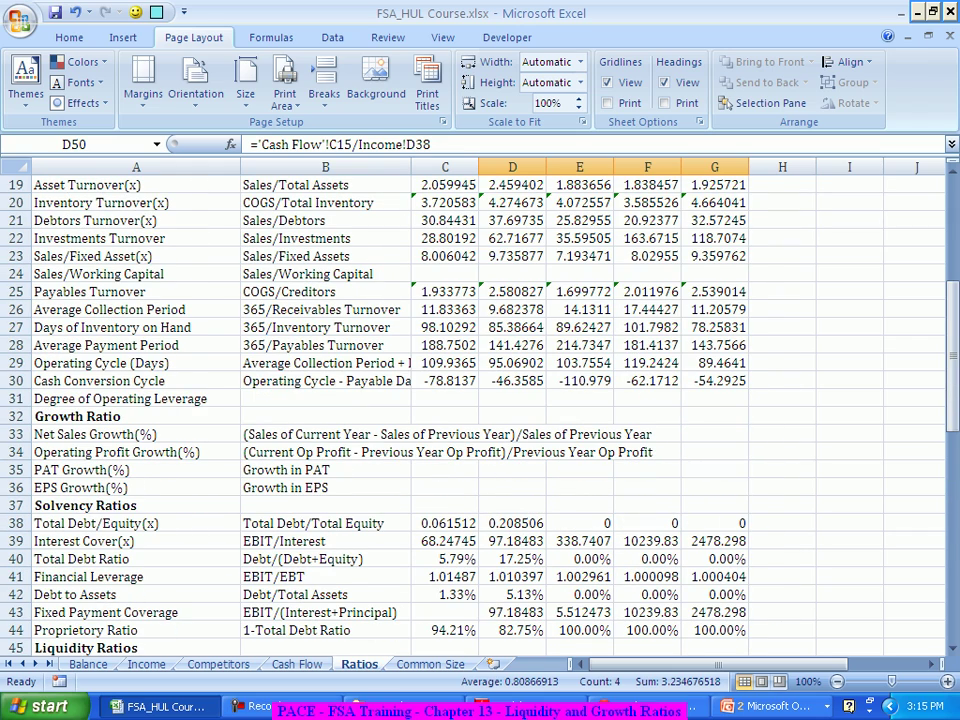
pyautogui.click(512, 434)
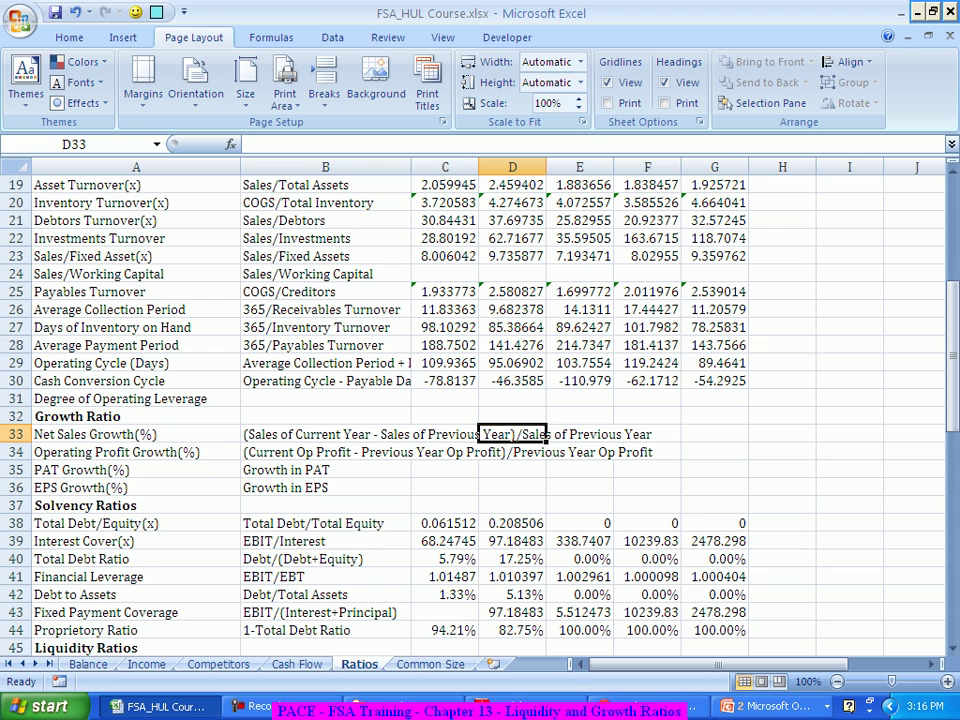
pyautogui.write('=(')
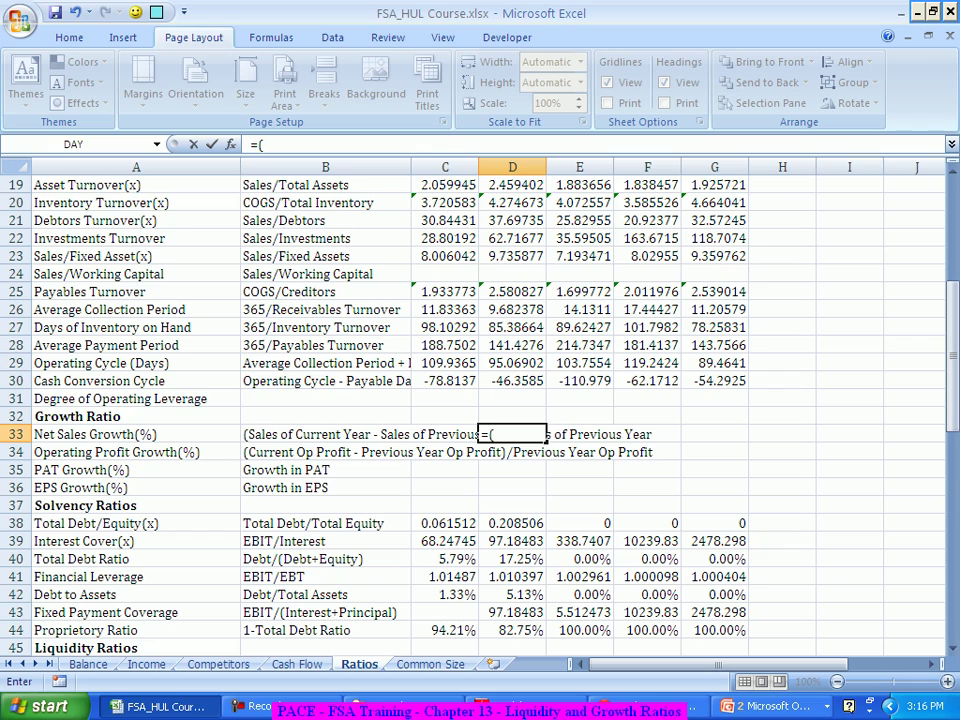
pyautogui.click(146, 664)
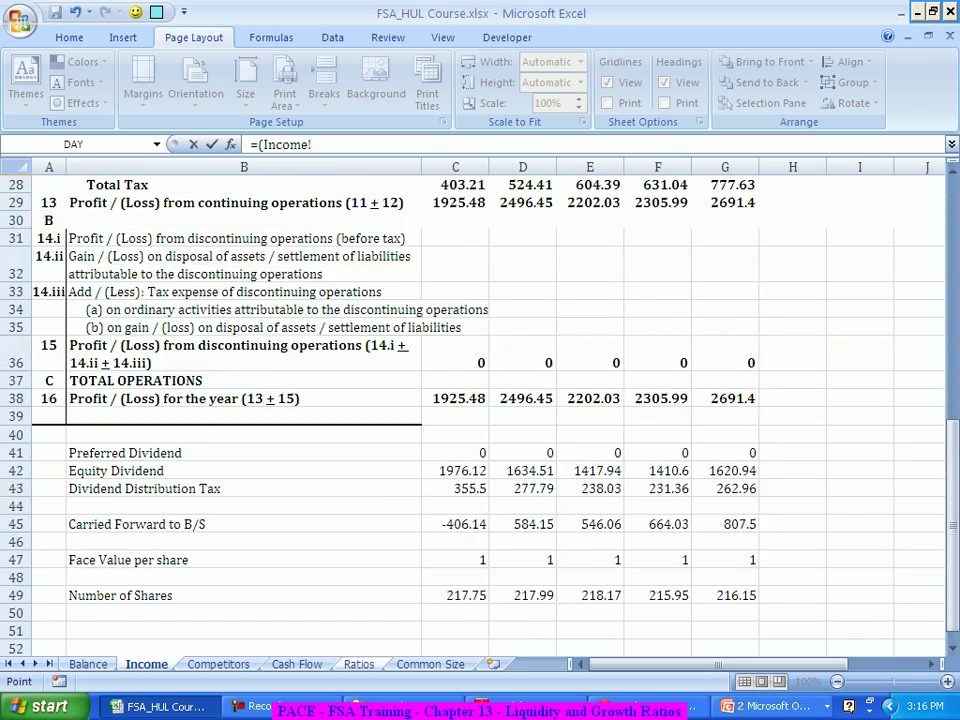
pyautogui.scroll(8, 480, 400)
pyautogui.scroll(1, 480, 400)
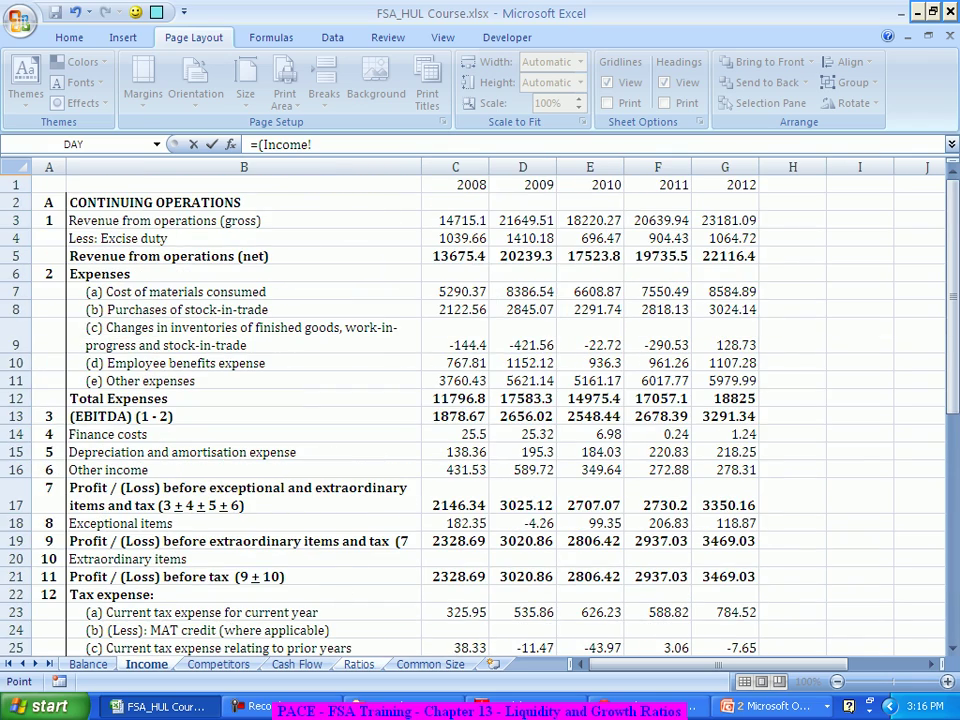
pyautogui.click(522, 256)
pyautogui.write('-')
pyautogui.click(455, 256)
pyautogui.write(')/')
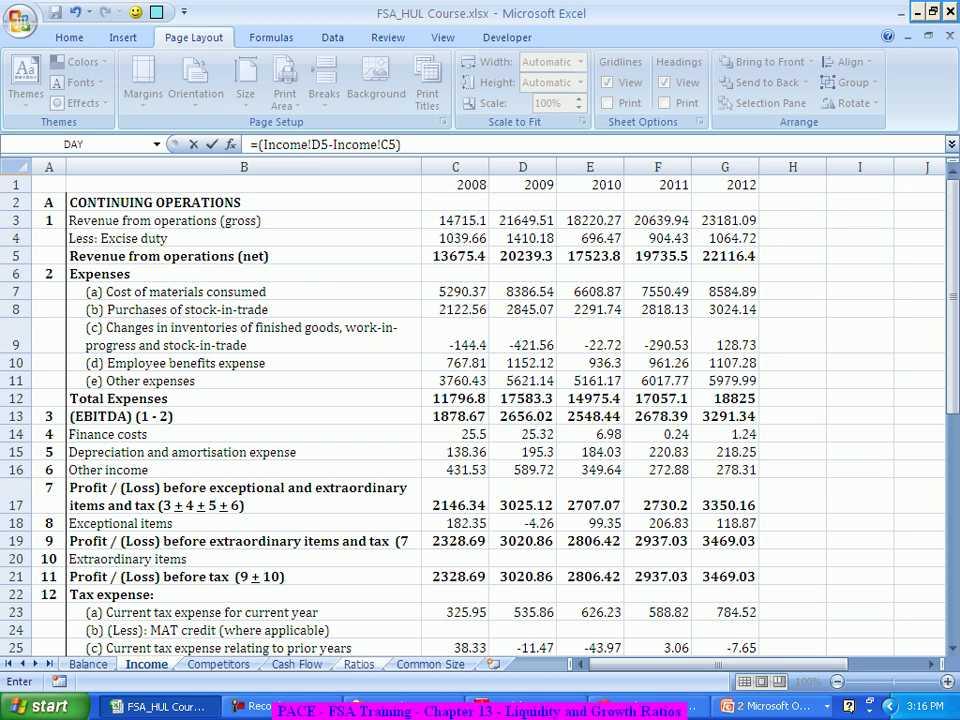
pyautogui.click(455, 256)
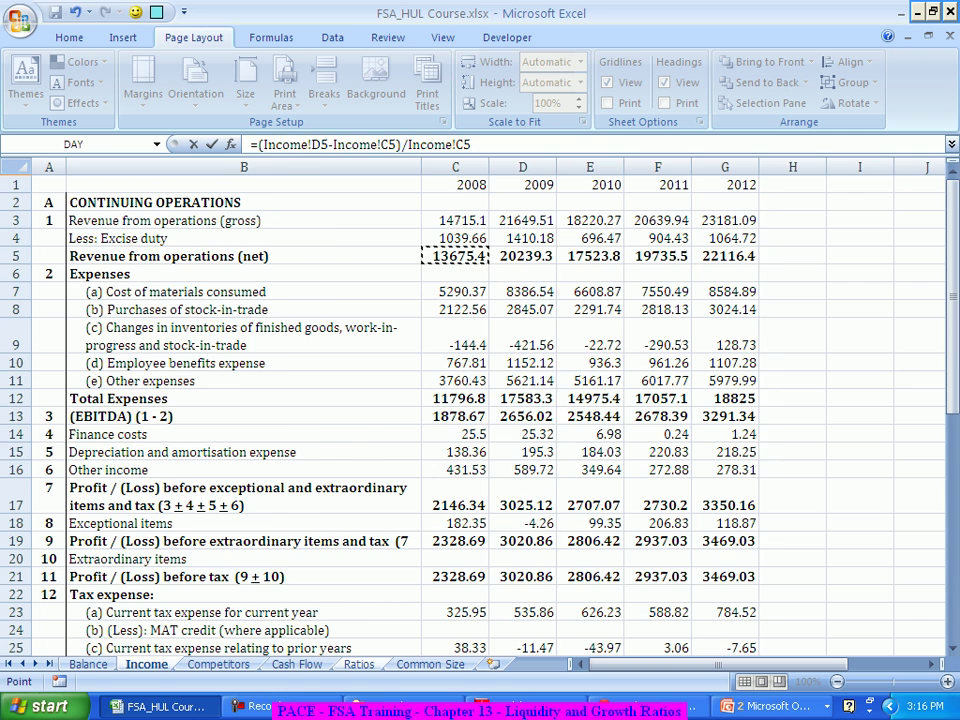
pyautogui.press('Return')
pyautogui.press('Up')
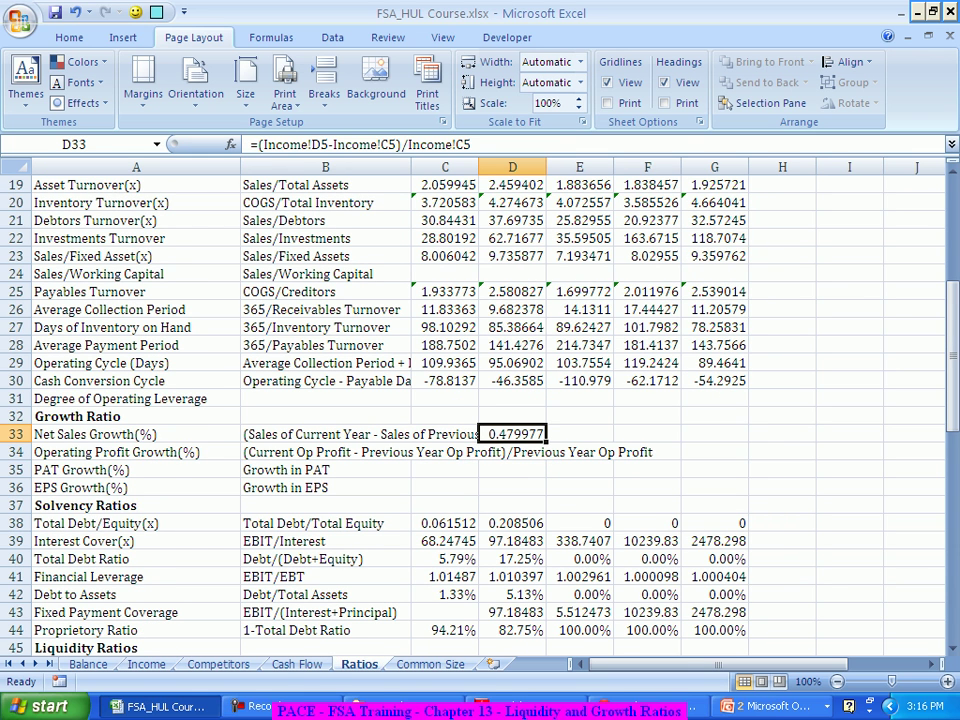
# Step: Fill the Net Sales Growth formula from D33 across to G33 and format the cells as Percentage
pyautogui.moveTo(545, 442); pyautogui.dragTo(714, 440)
pyautogui.rightClick(688, 440)
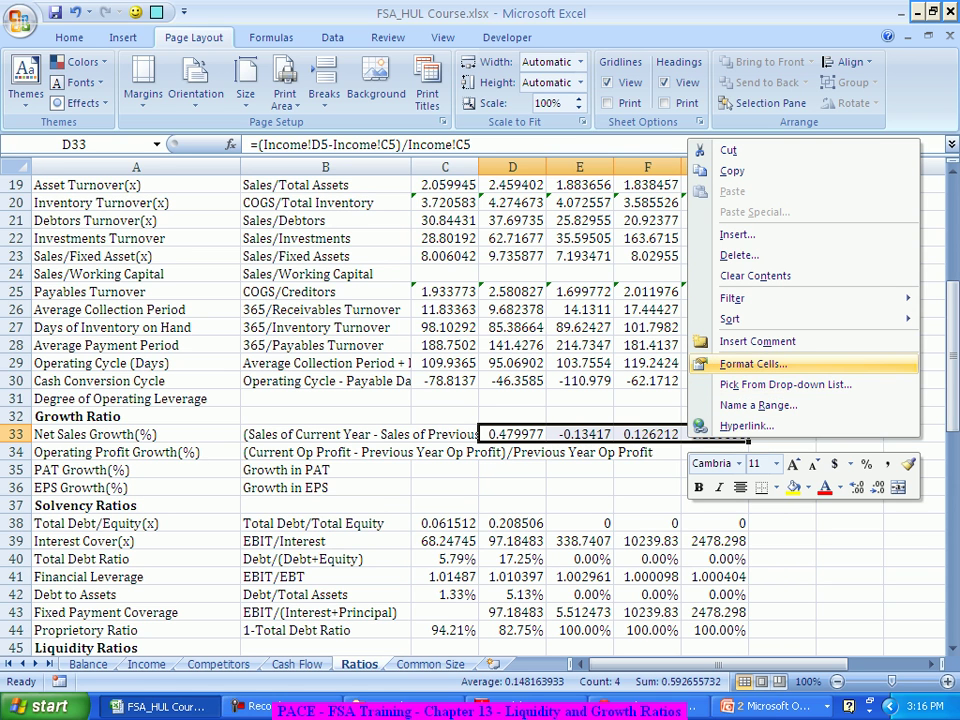
pyautogui.click(753, 364)
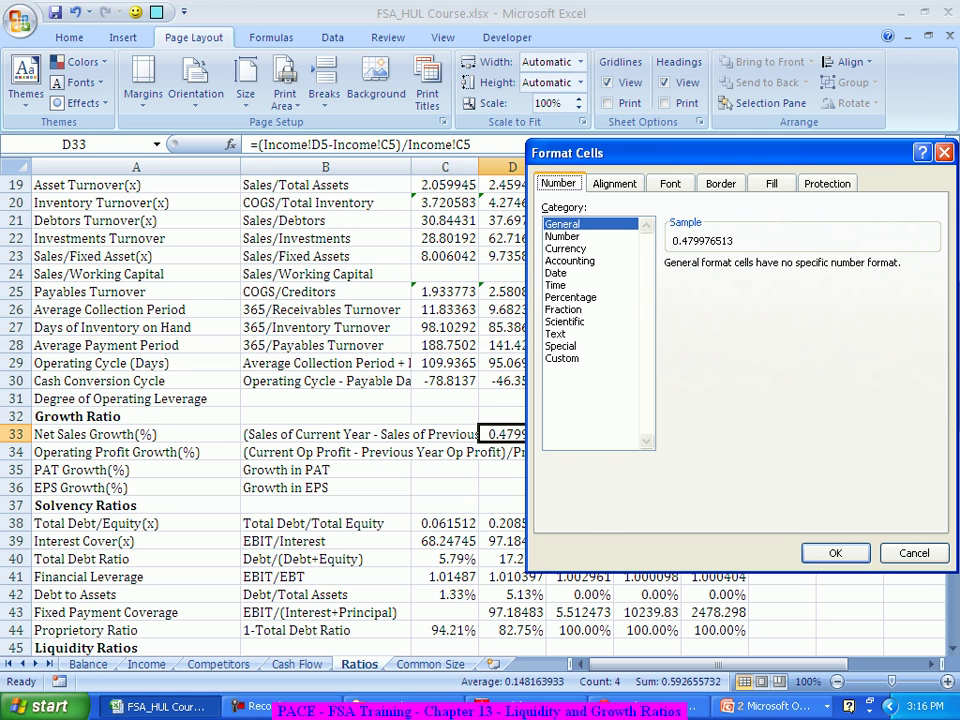
pyautogui.click(570, 297)
pyautogui.click(835, 553)
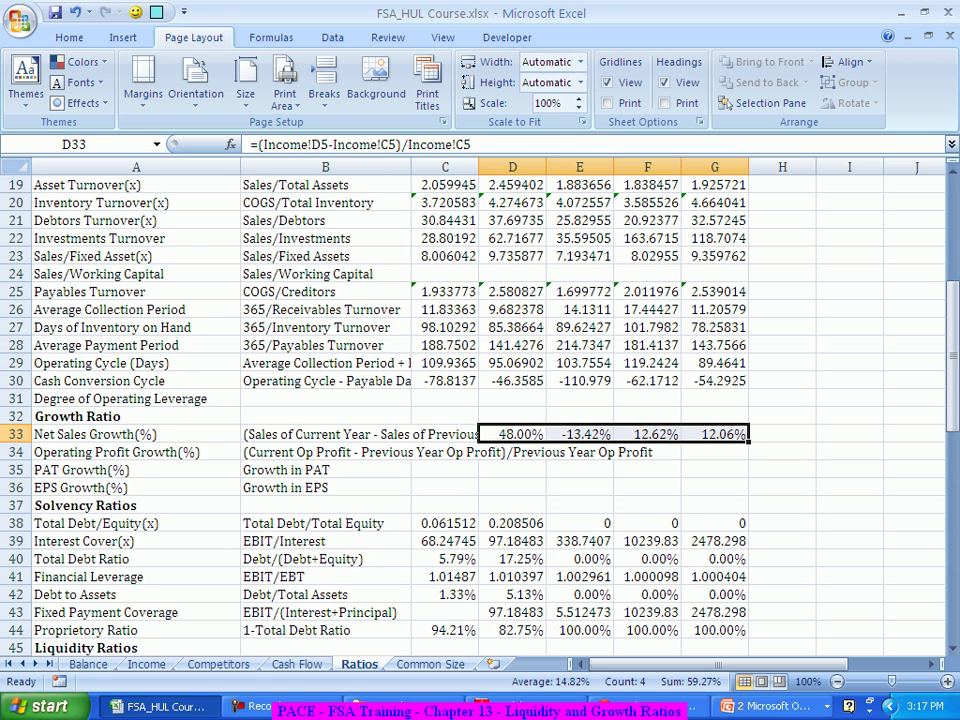
# Step: Calculate Operating Profit Growth in D34 with the formula =(Income!D13-Income!C13)/Income!C13
pyautogui.click(512, 452)
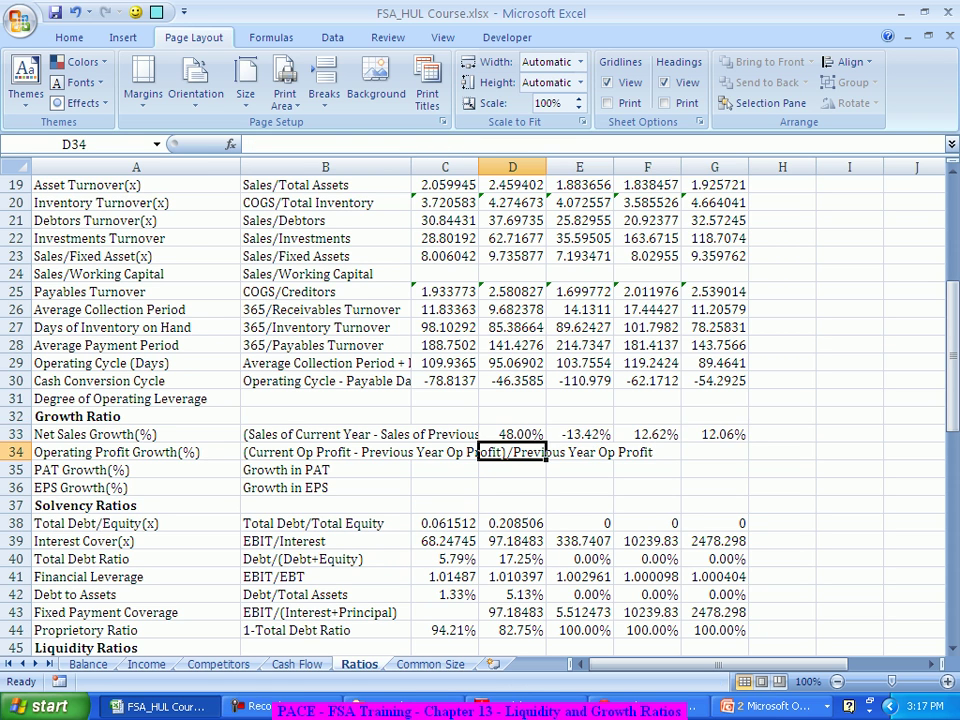
pyautogui.write('=(')
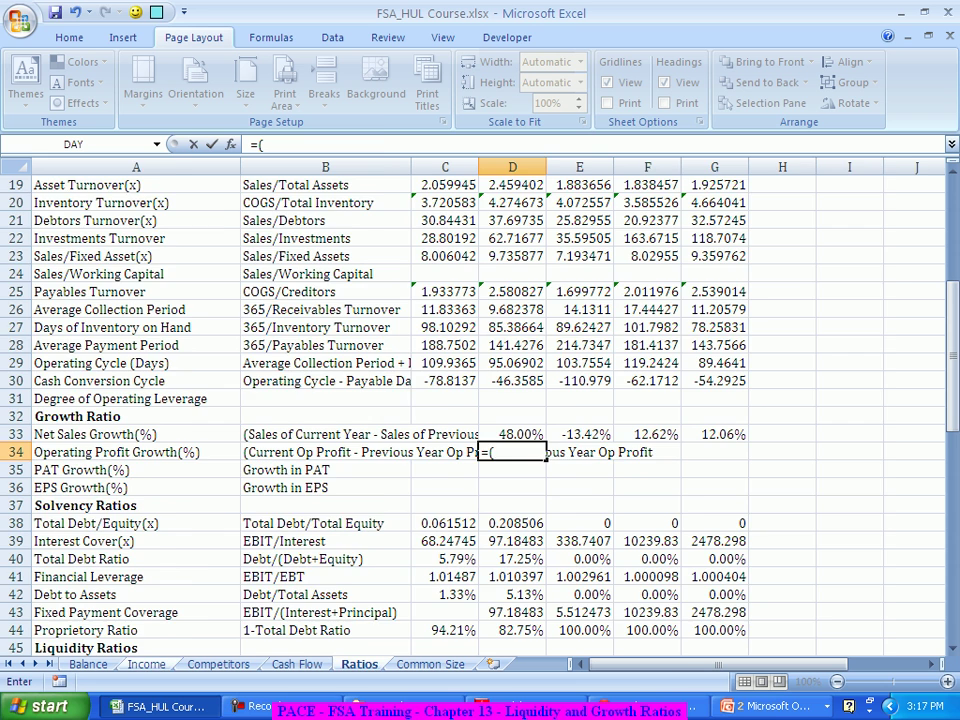
pyautogui.click(146, 664)
pyautogui.click(522, 416)
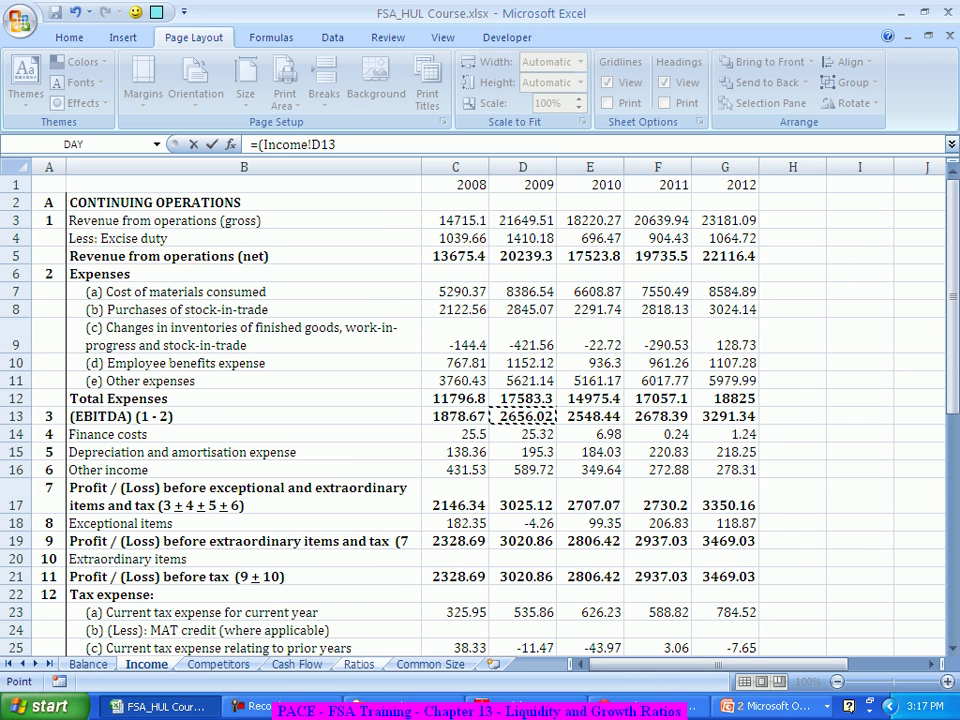
pyautogui.write('-')
pyautogui.click(455, 416)
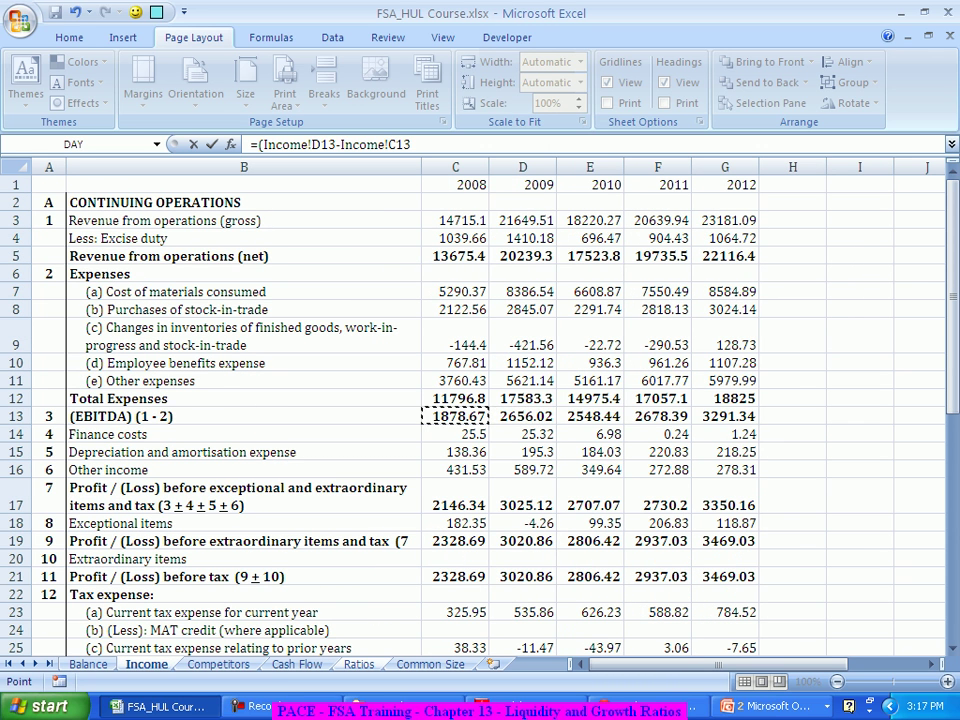
pyautogui.write(')/')
pyautogui.click(455, 416)
pyautogui.press('Return')
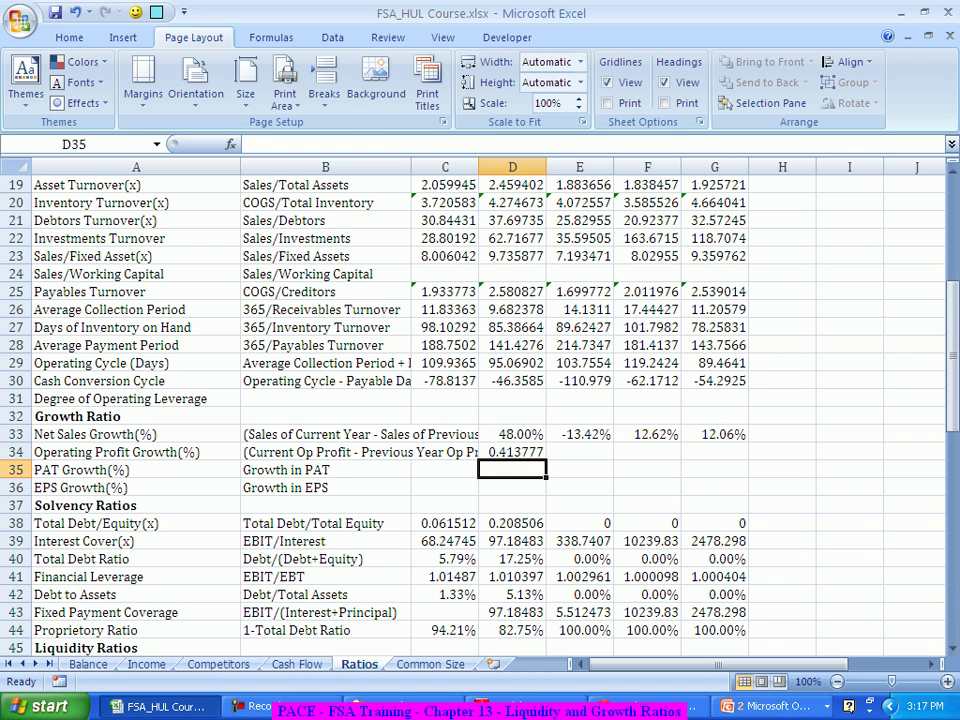
# Step: Fill the Operating Profit Growth formula from D34 across to G34 and format the cells as Percentage
pyautogui.click(512, 452)
pyautogui.moveTo(545, 460); pyautogui.dragTo(740, 456)
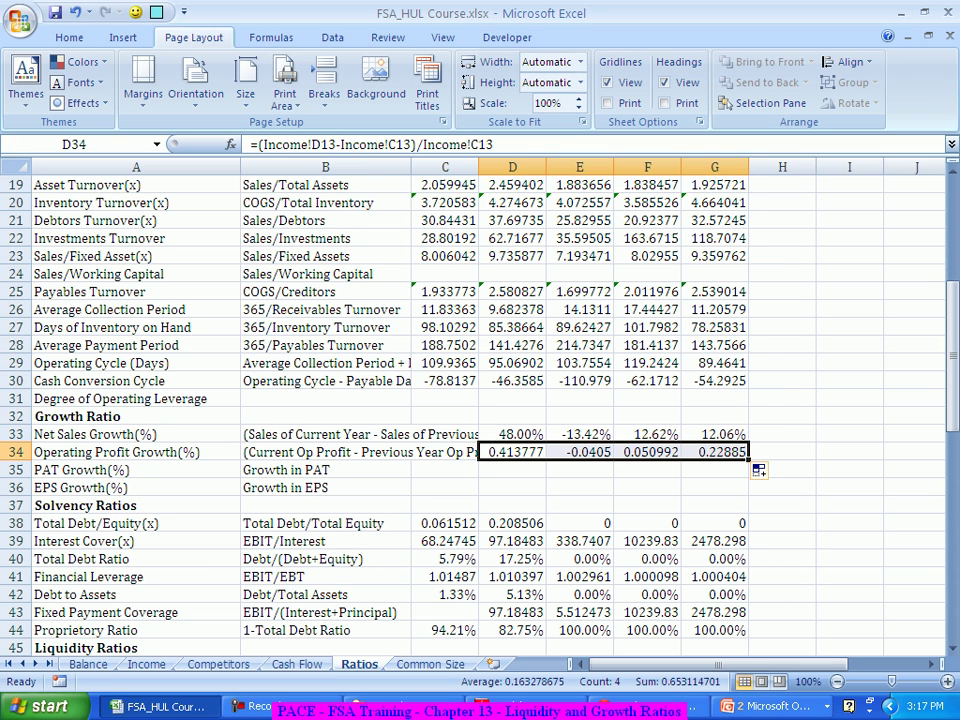
pyautogui.rightClick(730, 456)
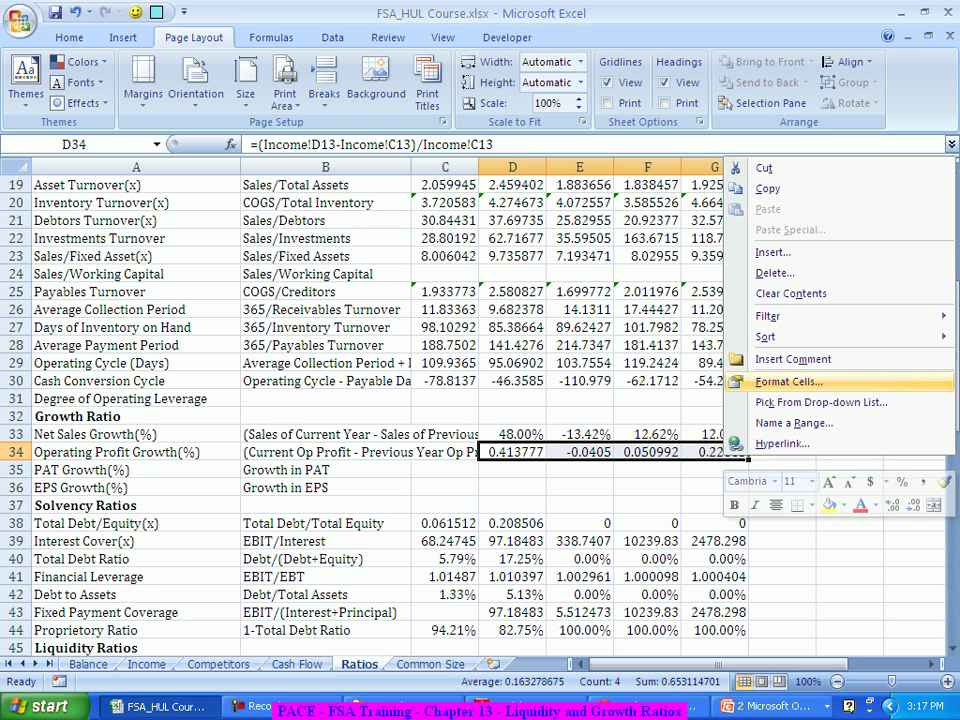
pyautogui.click(770, 381)
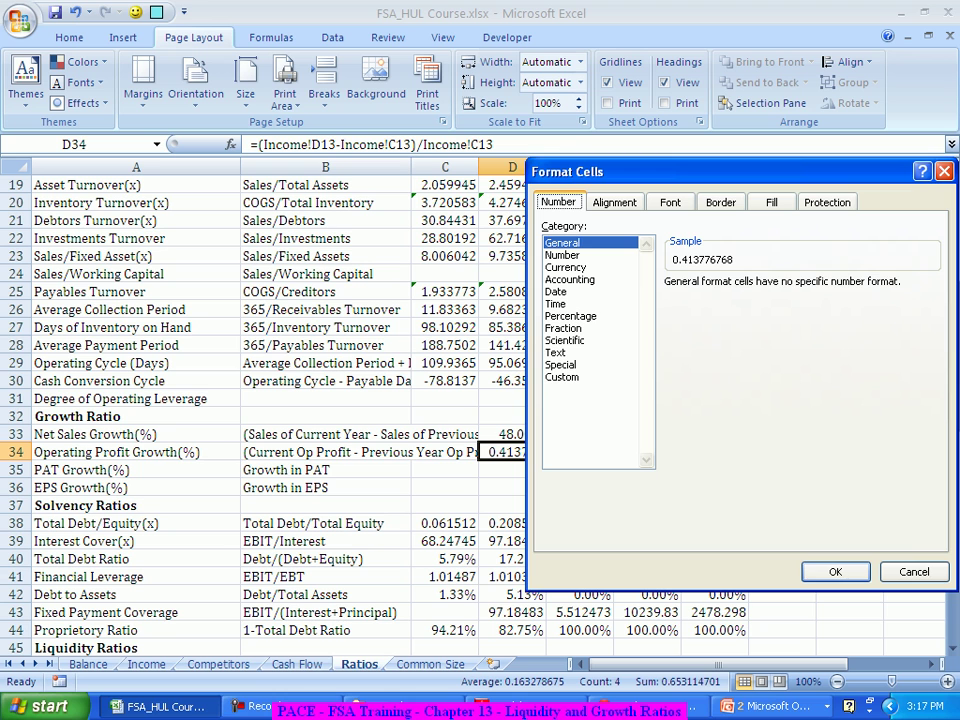
pyautogui.click(570, 316)
pyautogui.press('Return')
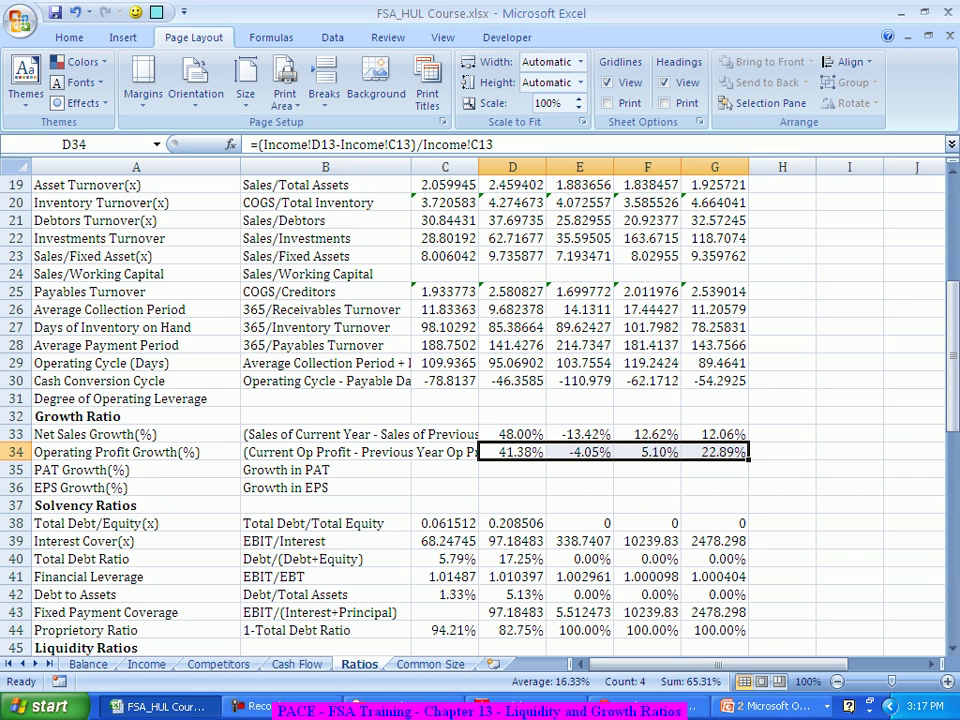
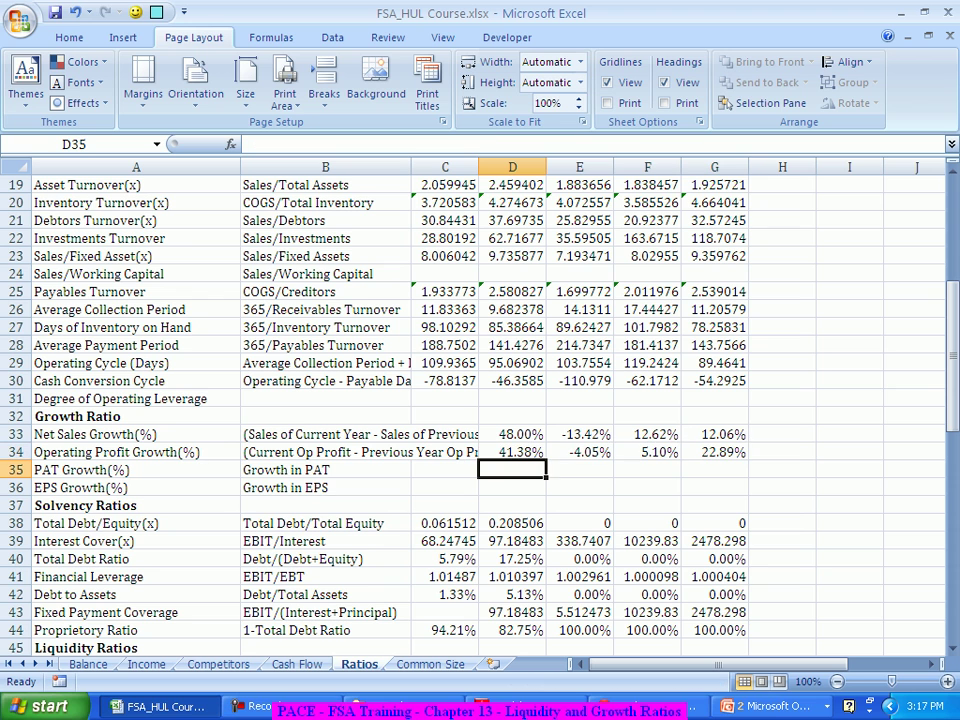
# Step: Calculate PAT Growth in D35 with the formula =(Income!D38-Income!C38)/Income!C38
pyautogui.write('=(')
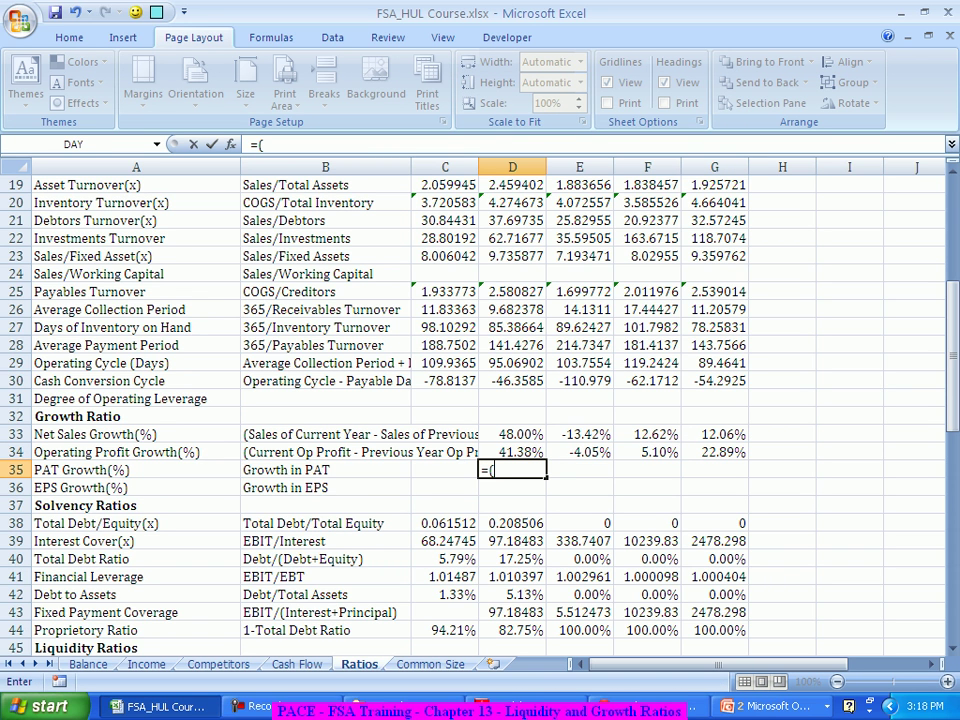
pyautogui.click(86, 647)
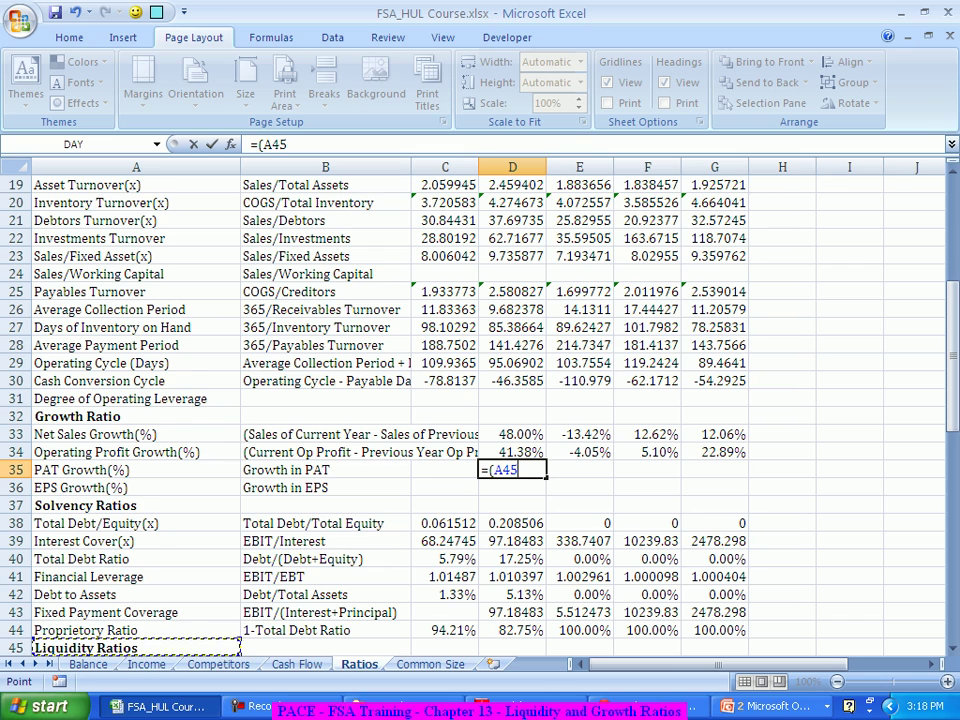
pyautogui.click(146, 664)
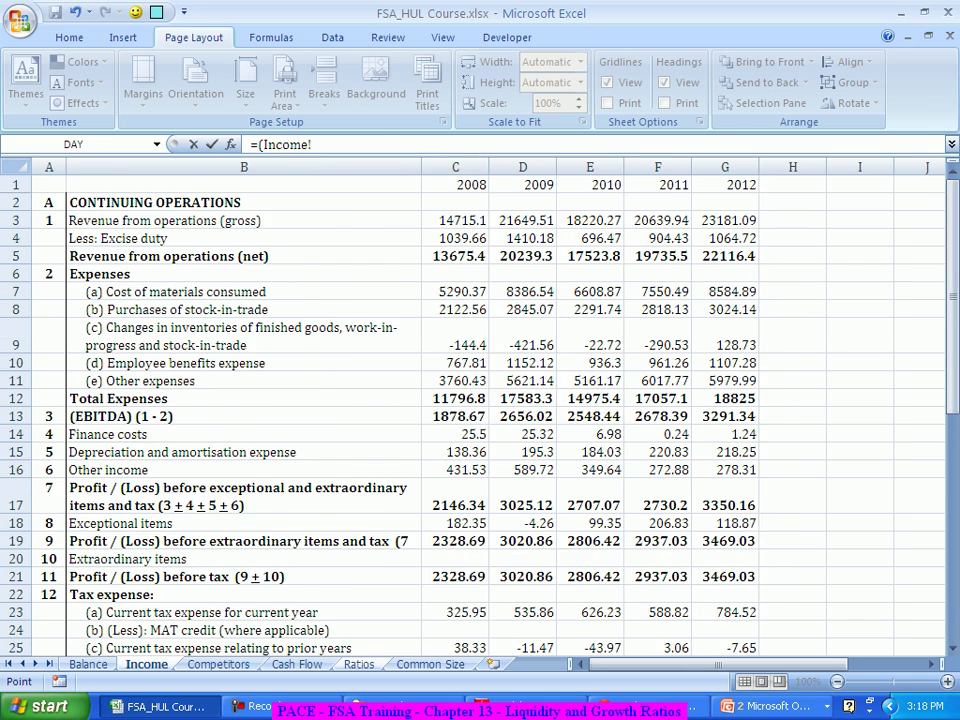
pyautogui.scroll(-7, 480, 400)
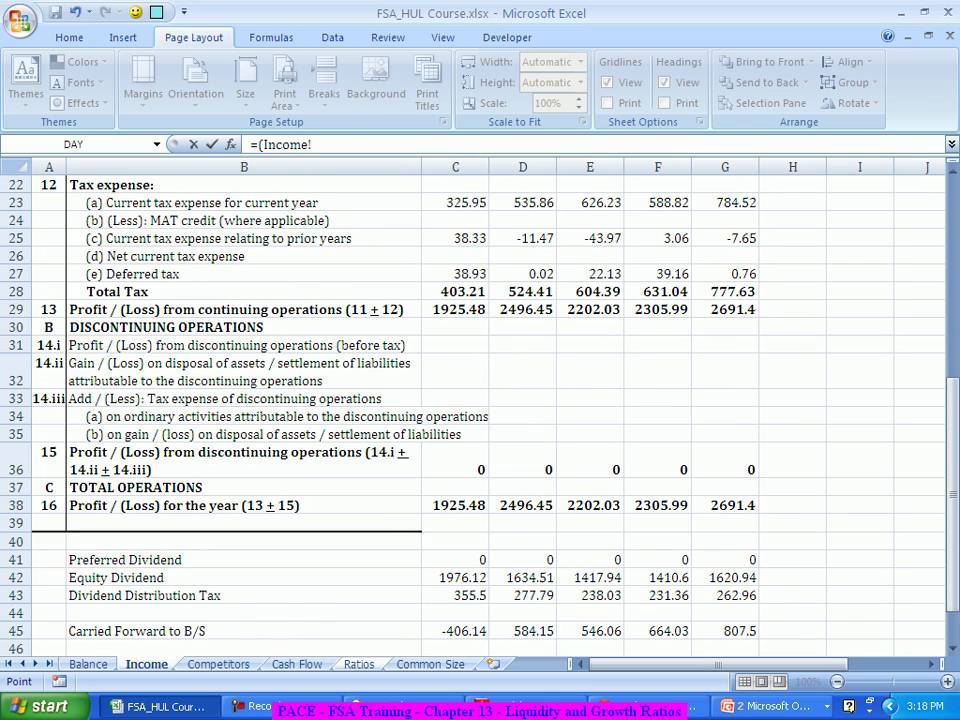
pyautogui.click(522, 309)
pyautogui.click(522, 505)
pyautogui.write('-')
pyautogui.click(455, 505)
pyautogui.write(')/')
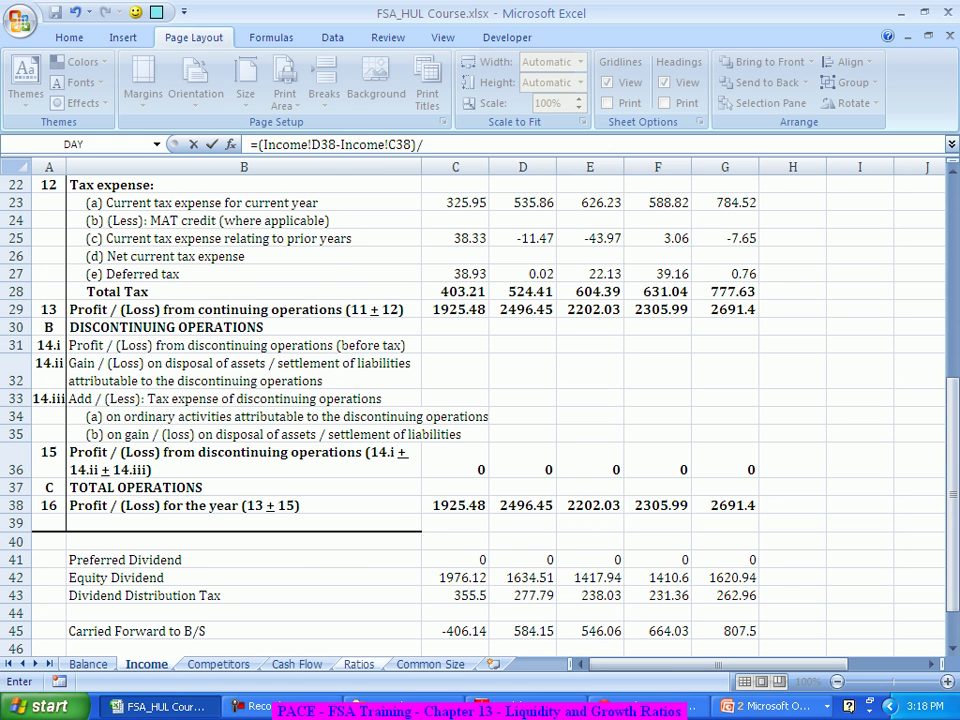
pyautogui.click(455, 505)
pyautogui.press('Return')
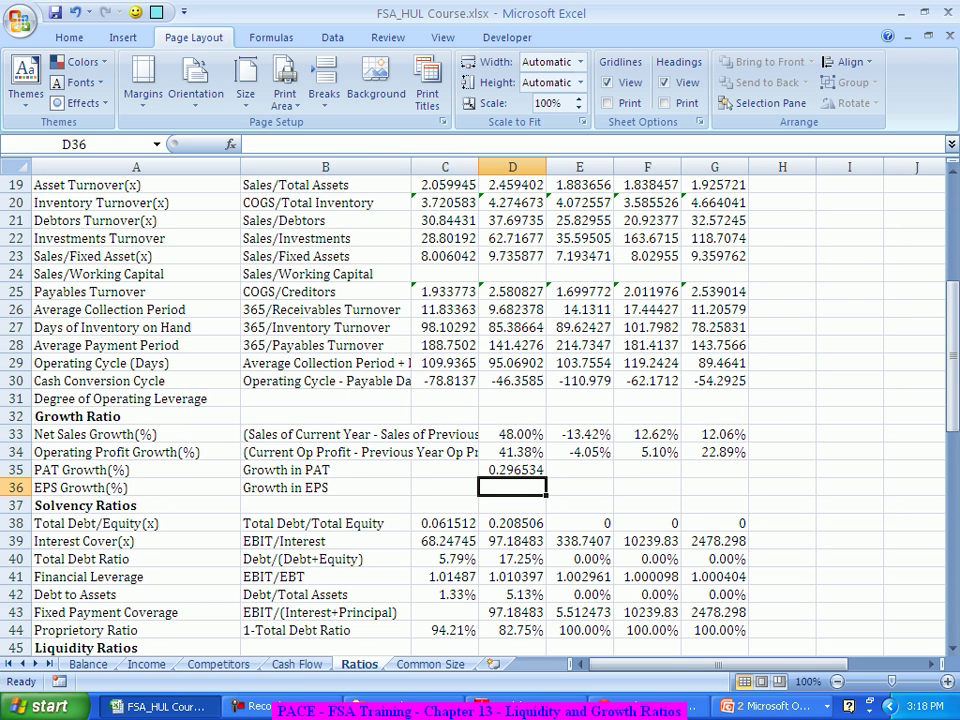
# Step: Fill the PAT Growth formula from D35 across to G35 and format the cells as Percentage
pyautogui.click(512, 469)
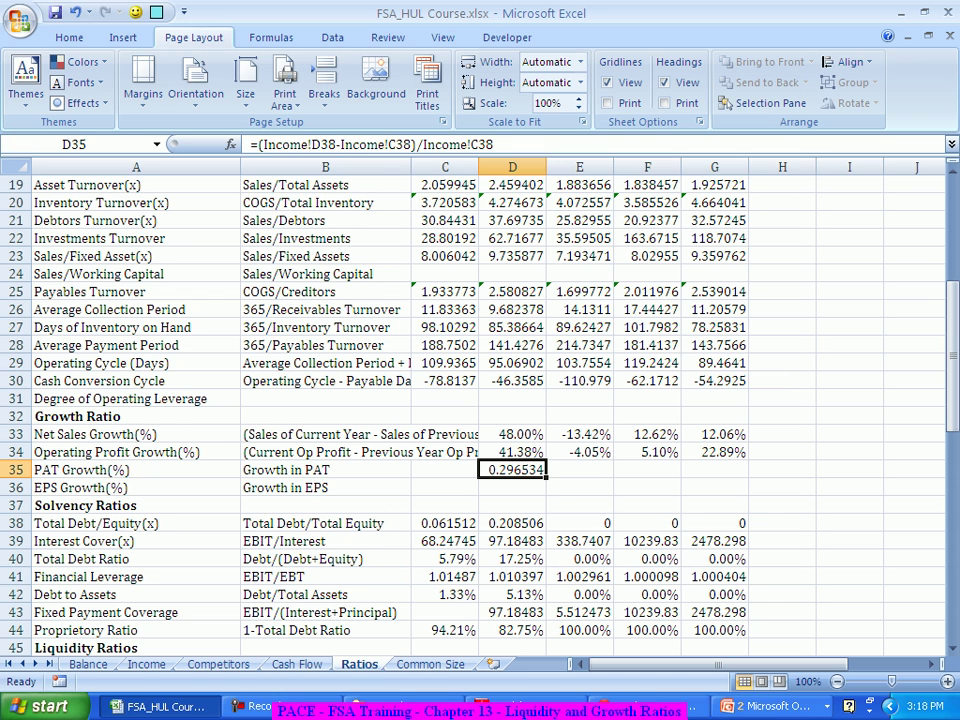
pyautogui.moveTo(546, 477); pyautogui.dragTo(742, 476)
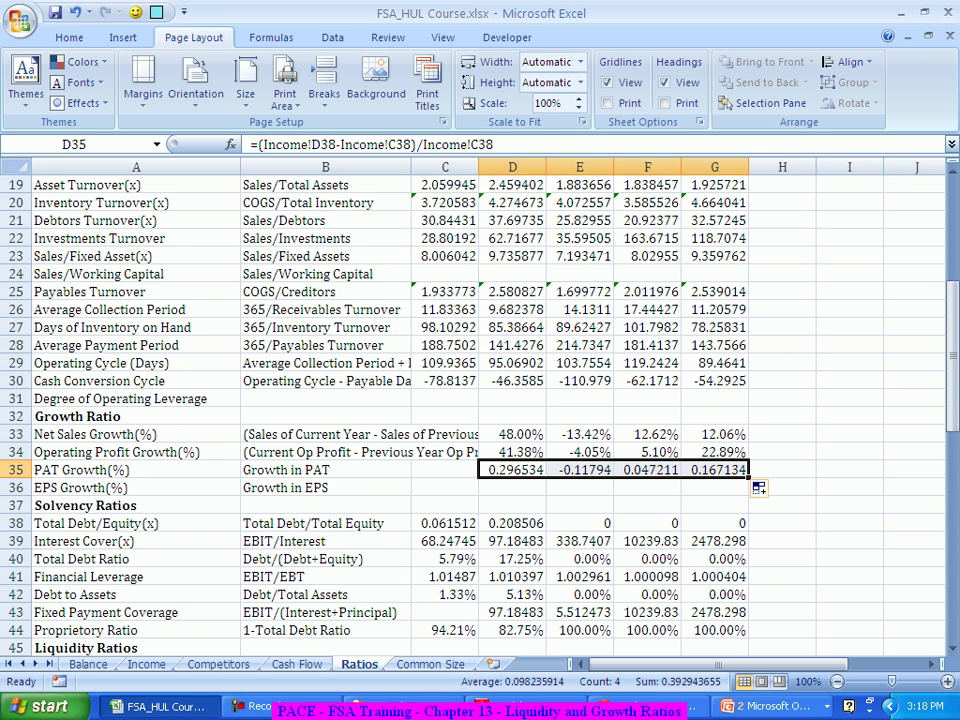
pyautogui.rightClick(713, 474)
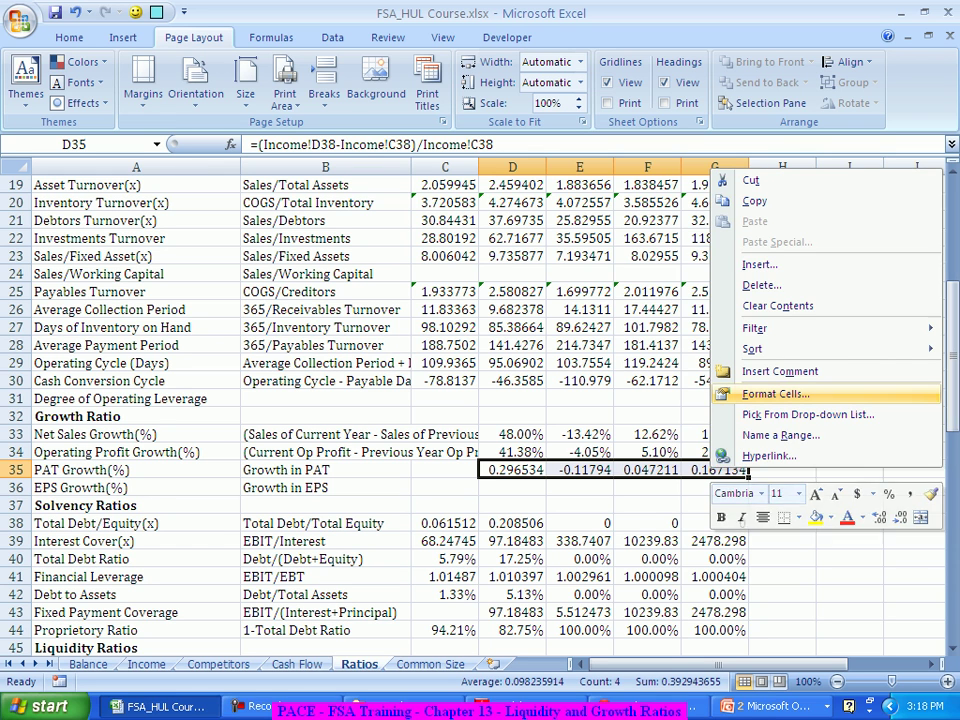
pyautogui.click(776, 394)
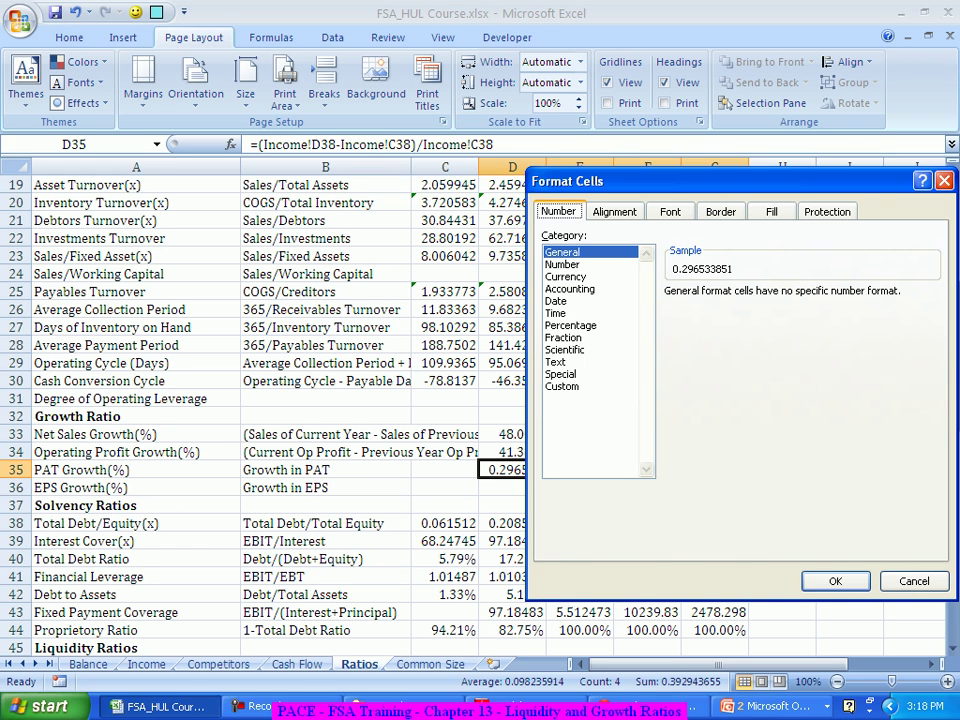
pyautogui.click(568, 325)
pyautogui.press('Return')
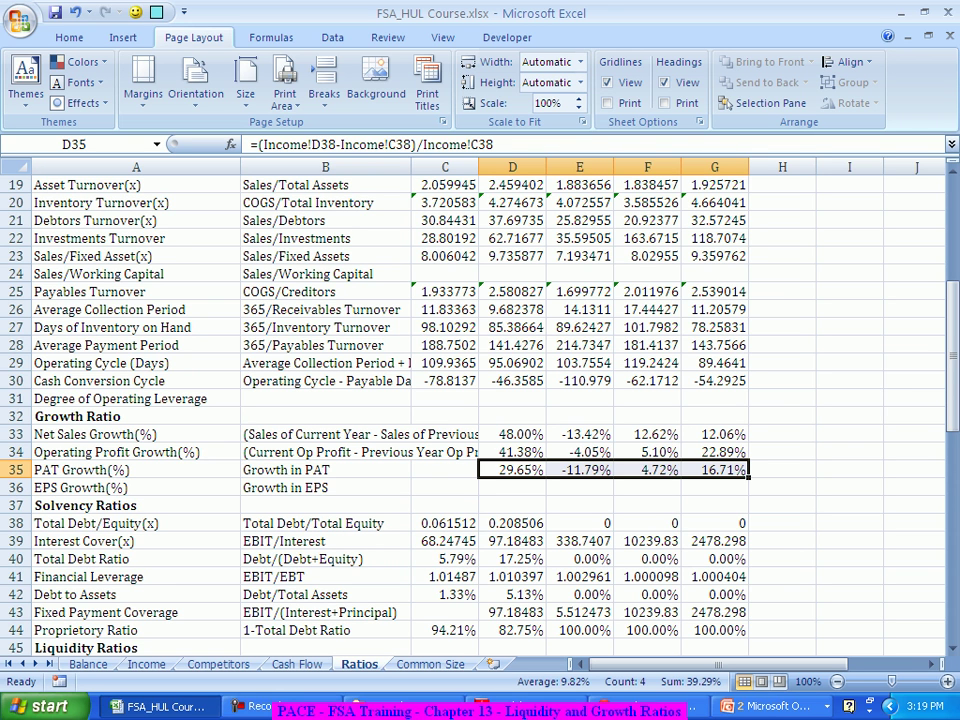
# Step: Compare the sales, operating profit and PAT growth in G33:G35 with the preceding year's net sales growth in F33
pyautogui.moveTo(714, 434); pyautogui.dragTo(714, 470)
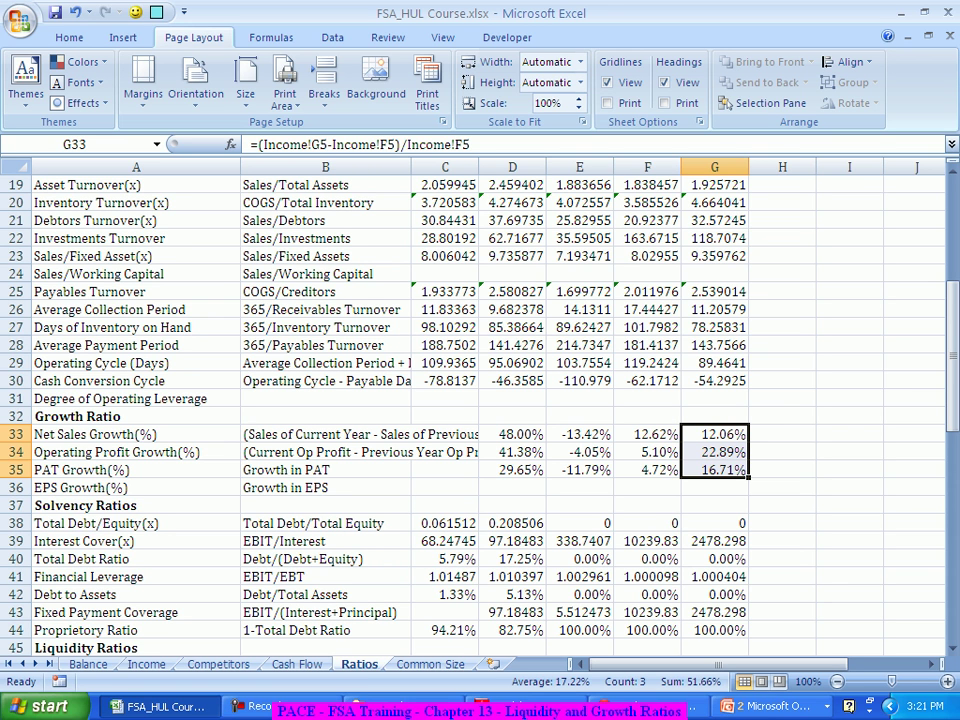
pyautogui.click(647, 434)
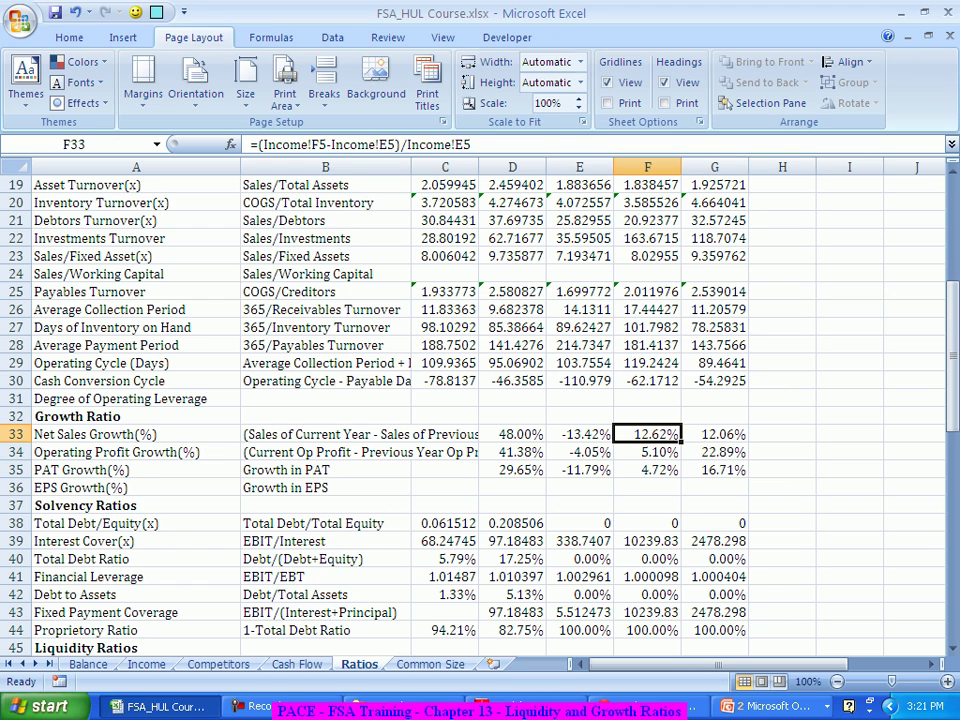